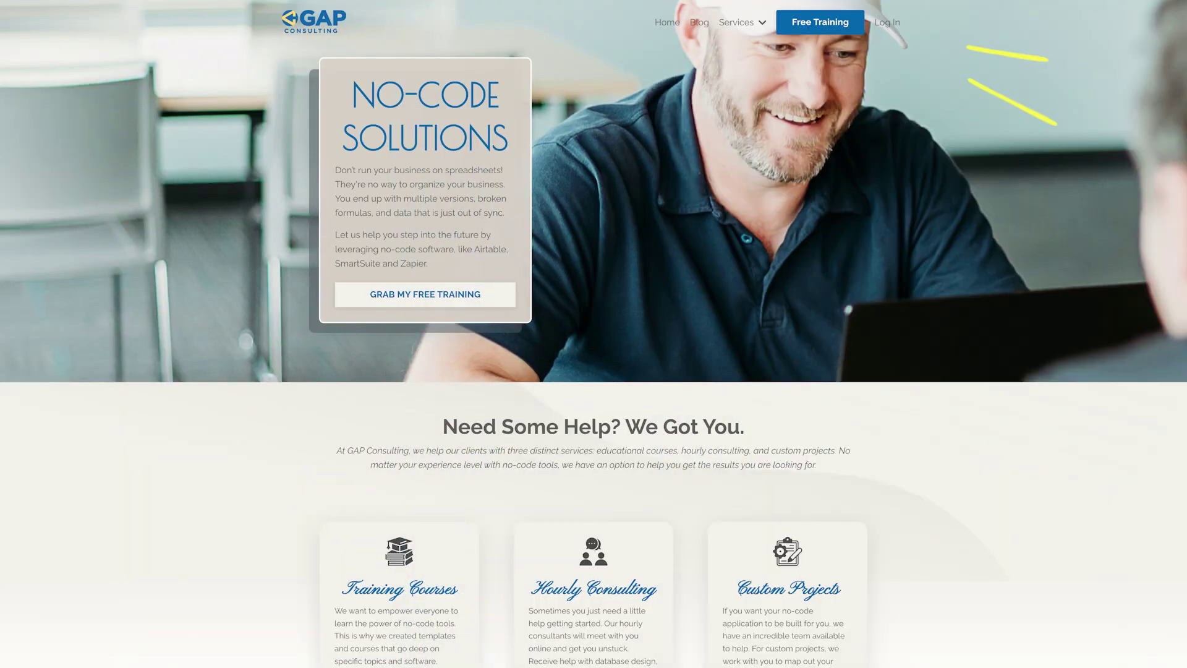
pyautogui.scroll(-8, 594, 334)
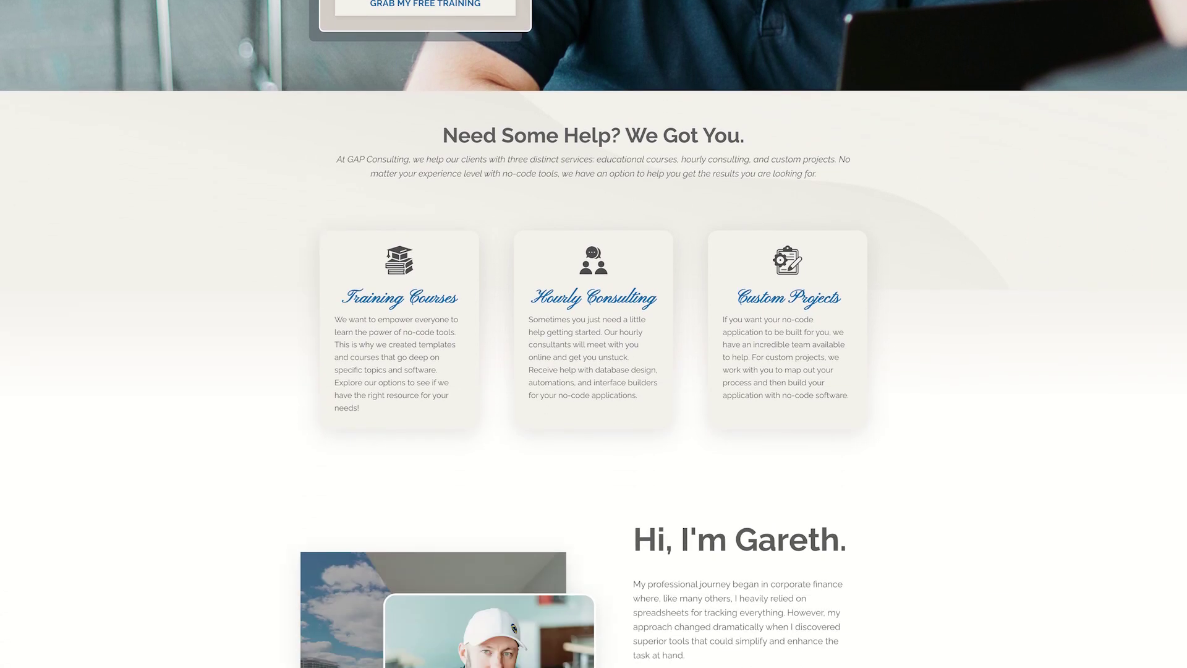
pyautogui.scroll(-15, 594, 334)
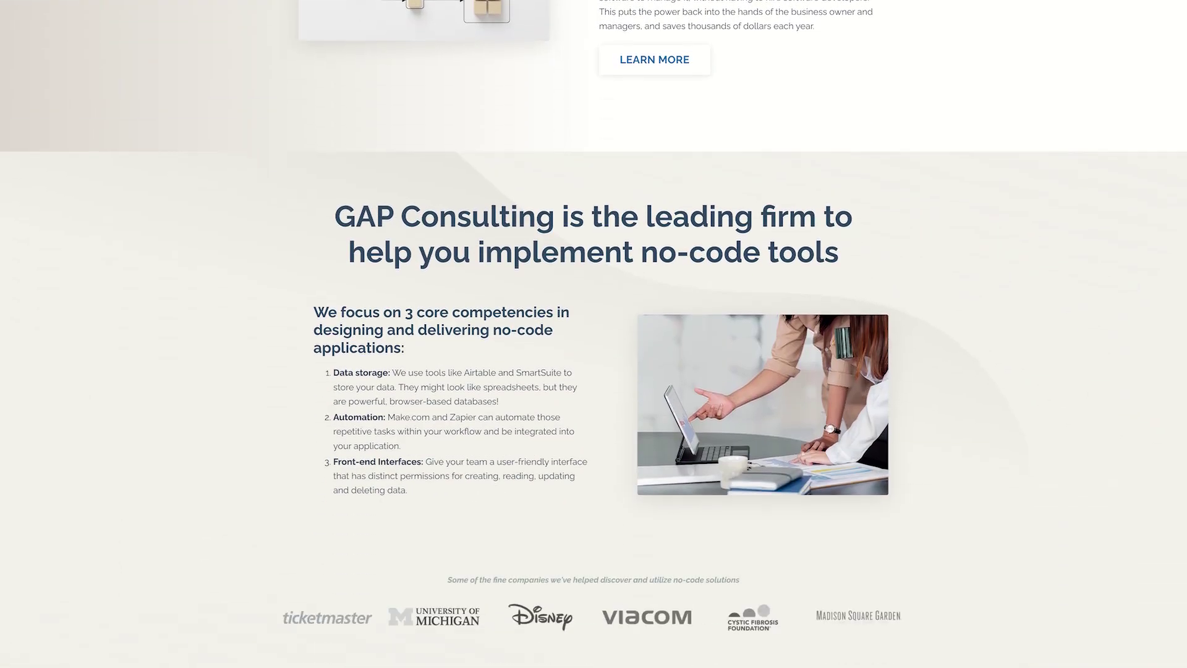
pyautogui.scroll(-6, 593, 334)
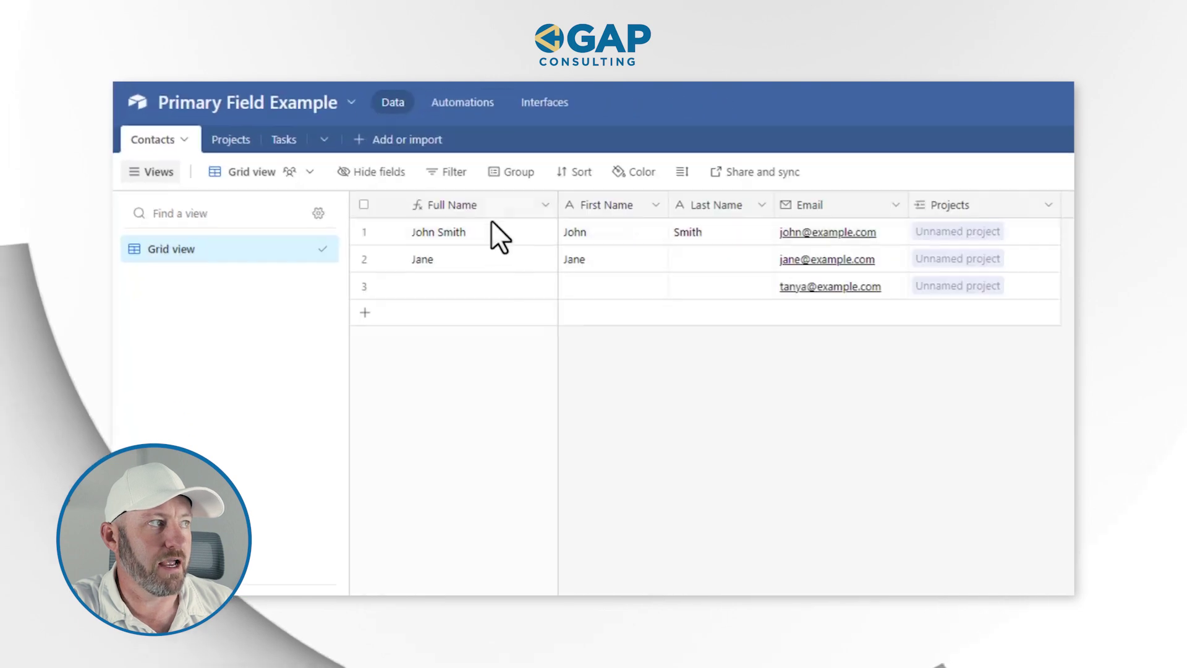
# Step: Compare the Full Name primary field in the Contacts table with the linked contacts and tasks shown in the Projects table
pyautogui.click(479, 231)
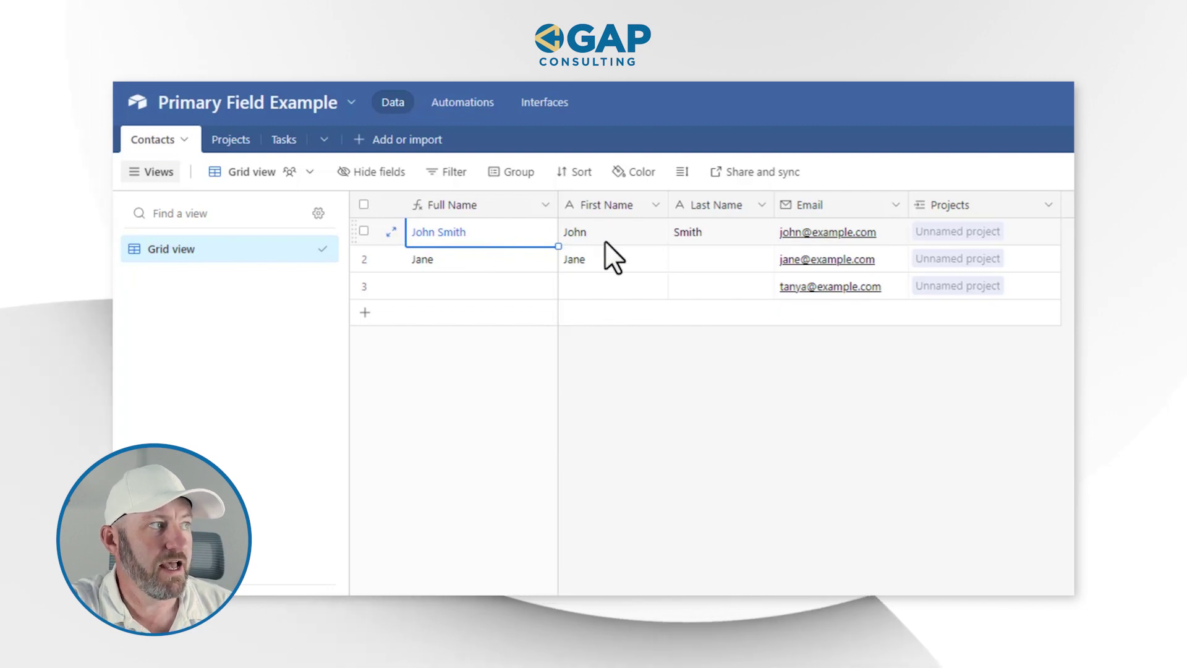
pyautogui.click(721, 235)
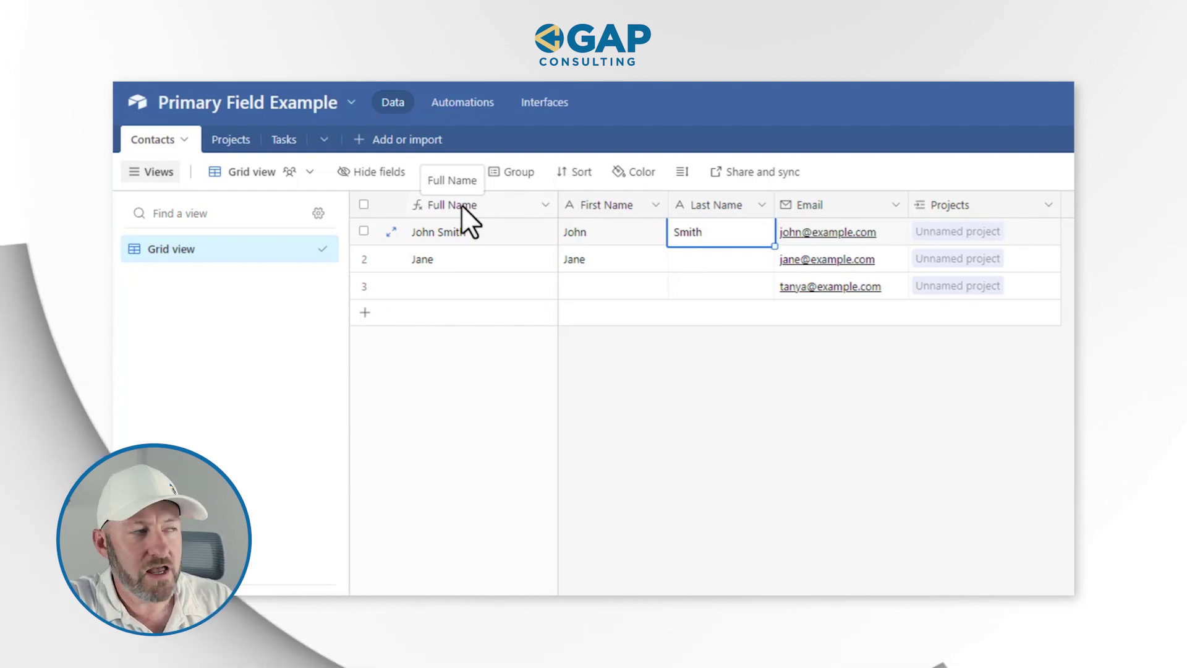
pyautogui.click(466, 235)
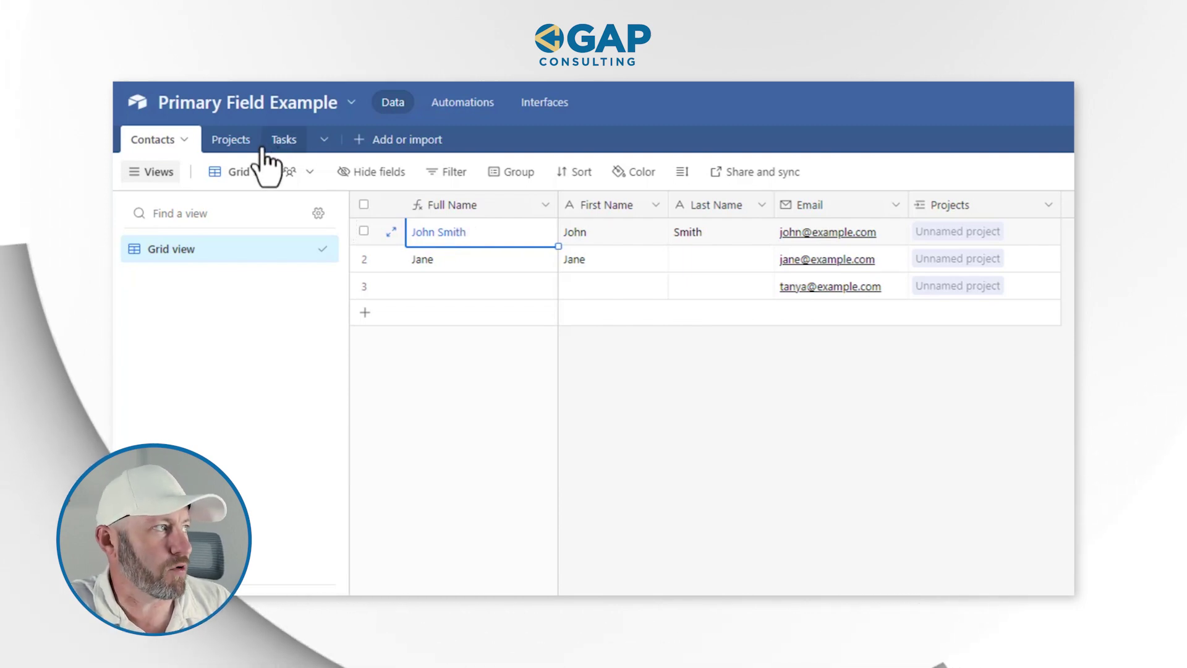
pyautogui.click(238, 141)
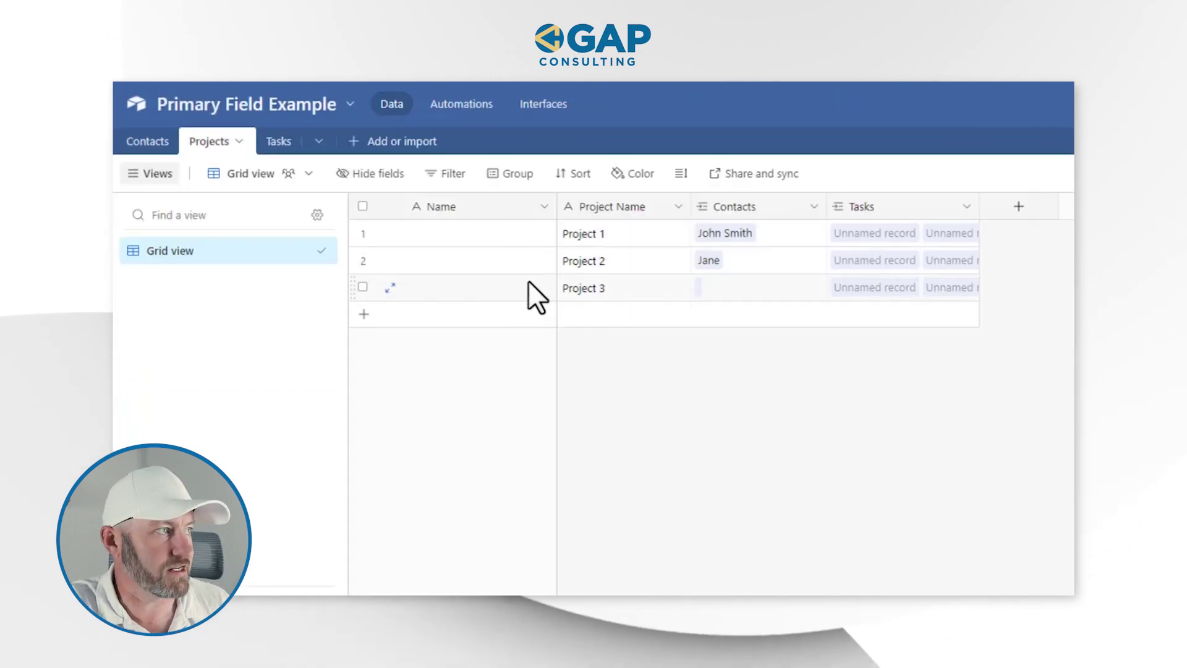
pyautogui.click(605, 238)
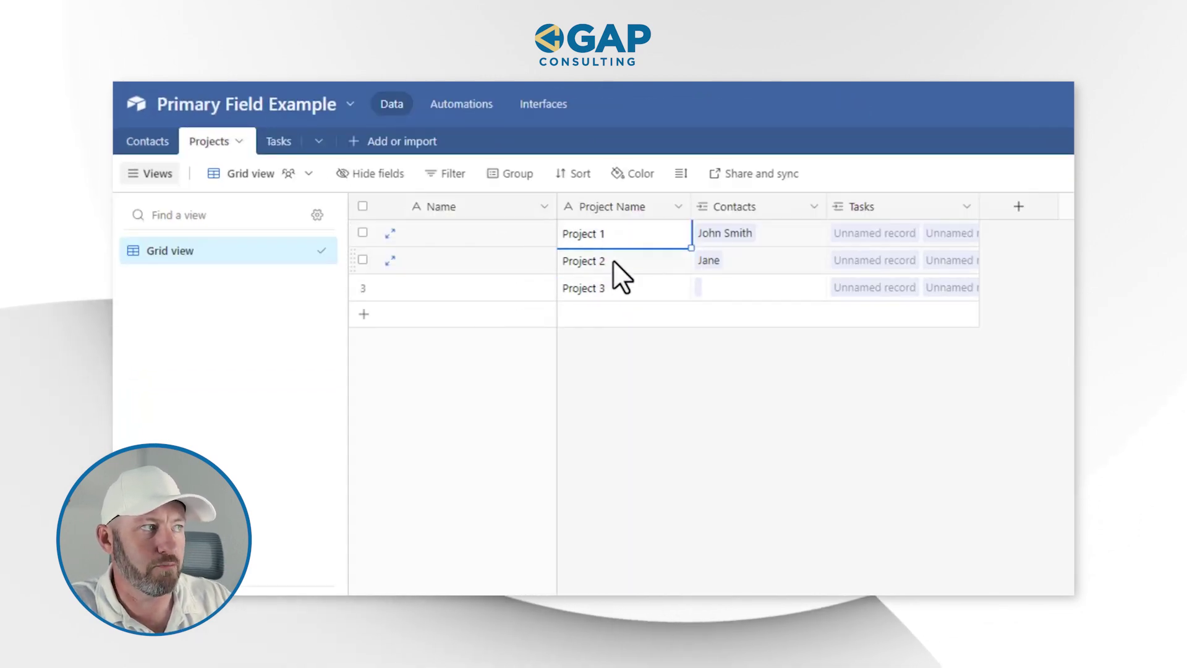
pyautogui.click(618, 288)
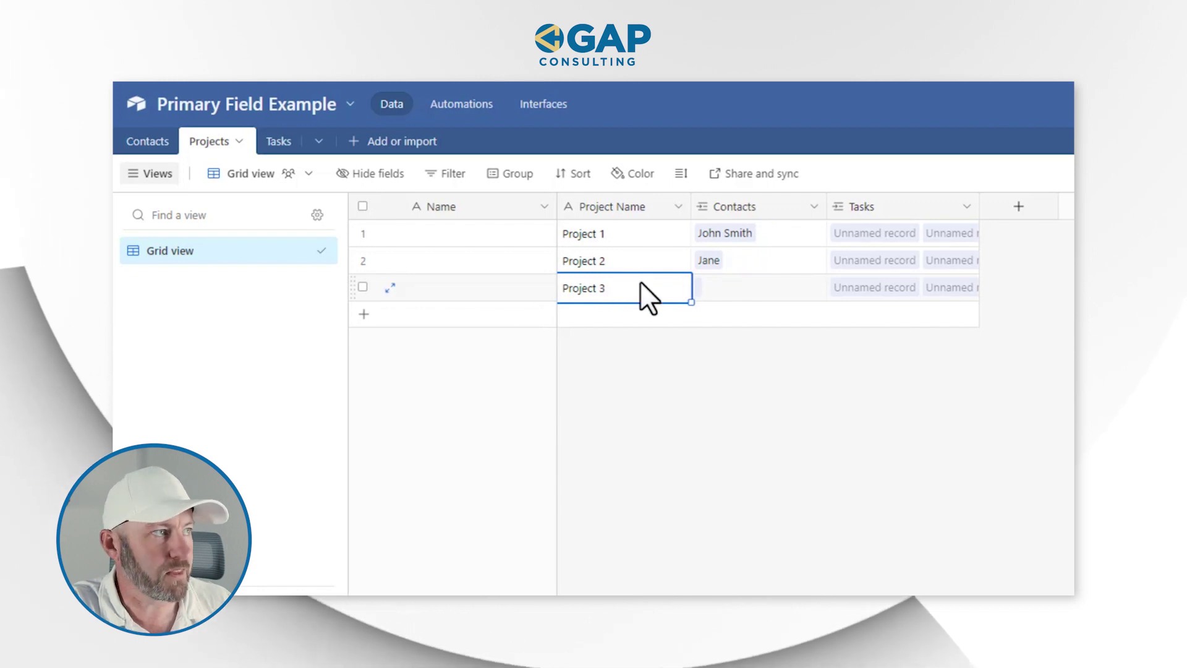
pyautogui.click(739, 239)
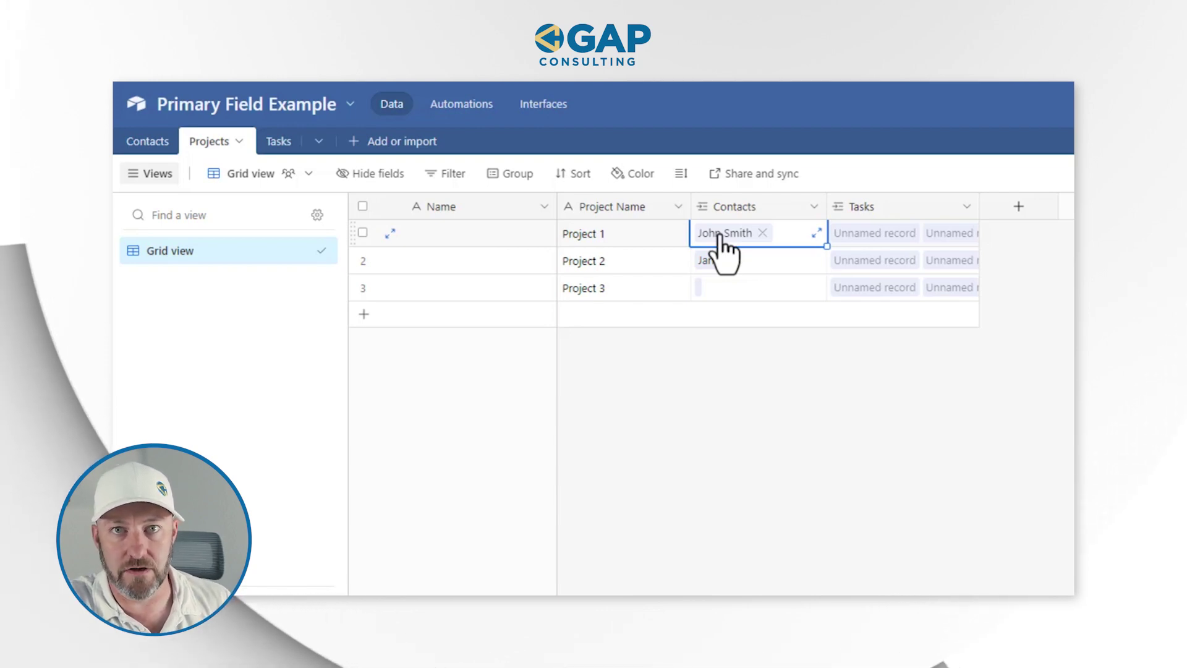
pyautogui.click(147, 143)
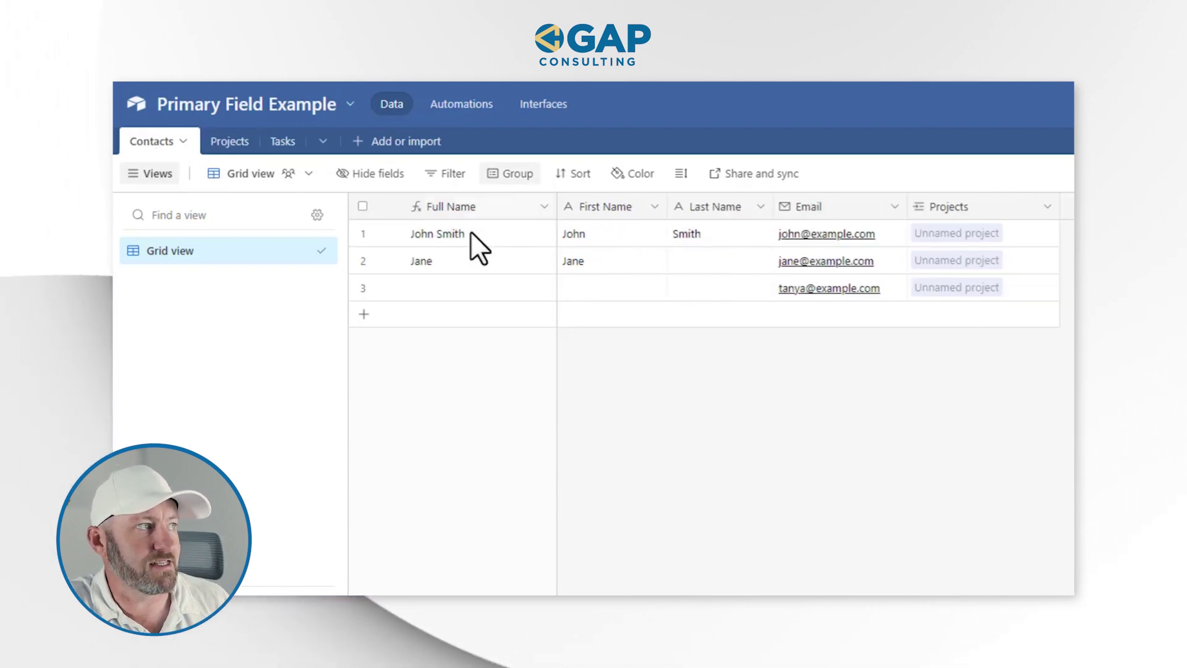
pyautogui.click(468, 234)
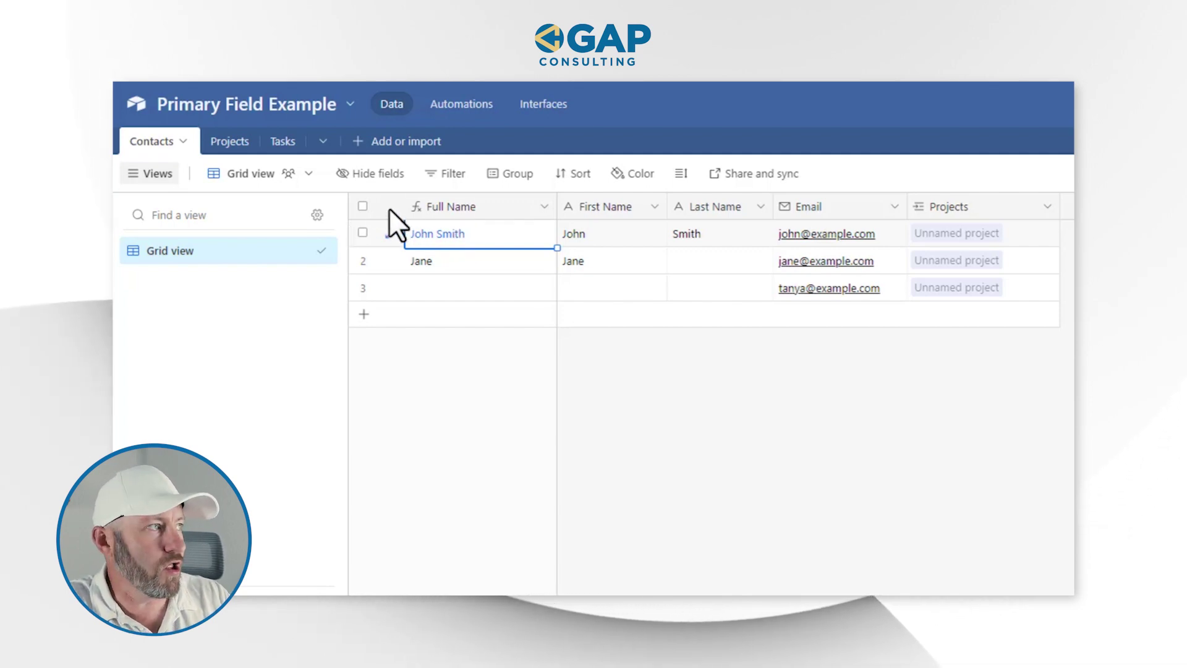
pyautogui.click(248, 154)
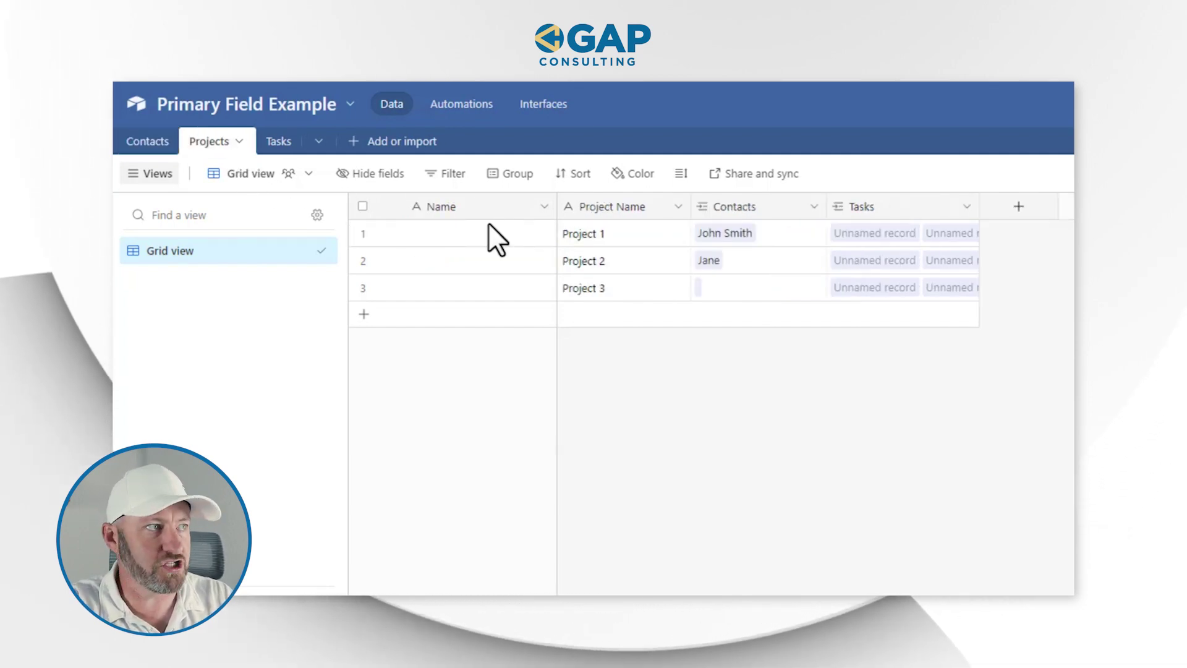
pyautogui.click(723, 261)
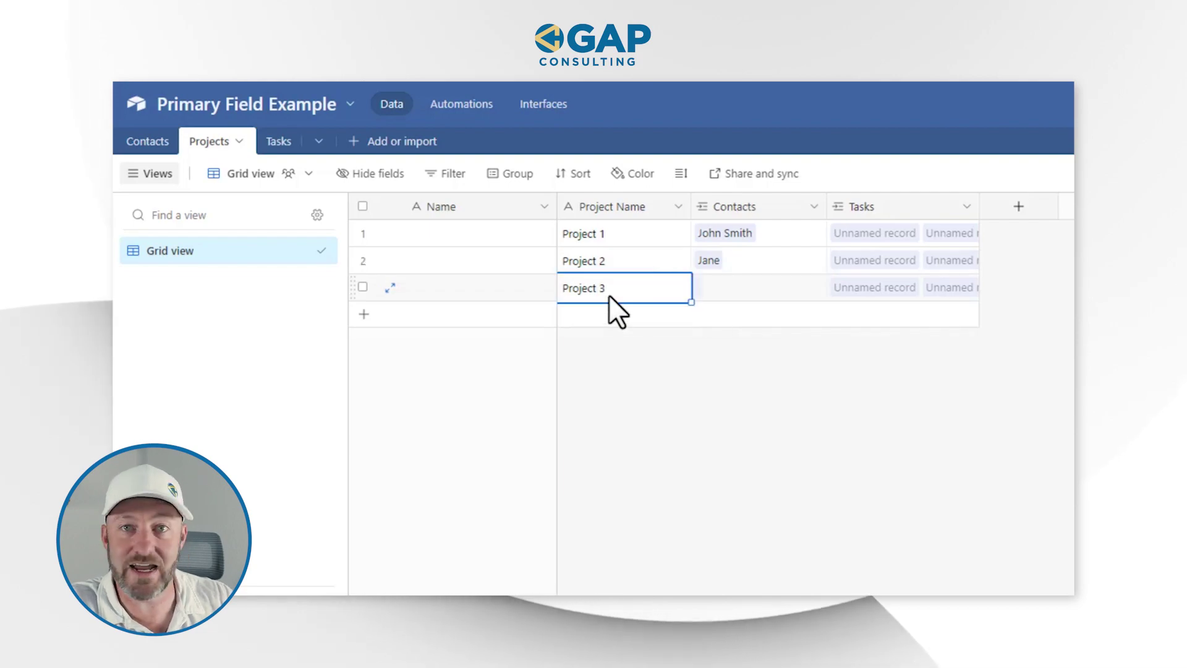
pyautogui.click(765, 296)
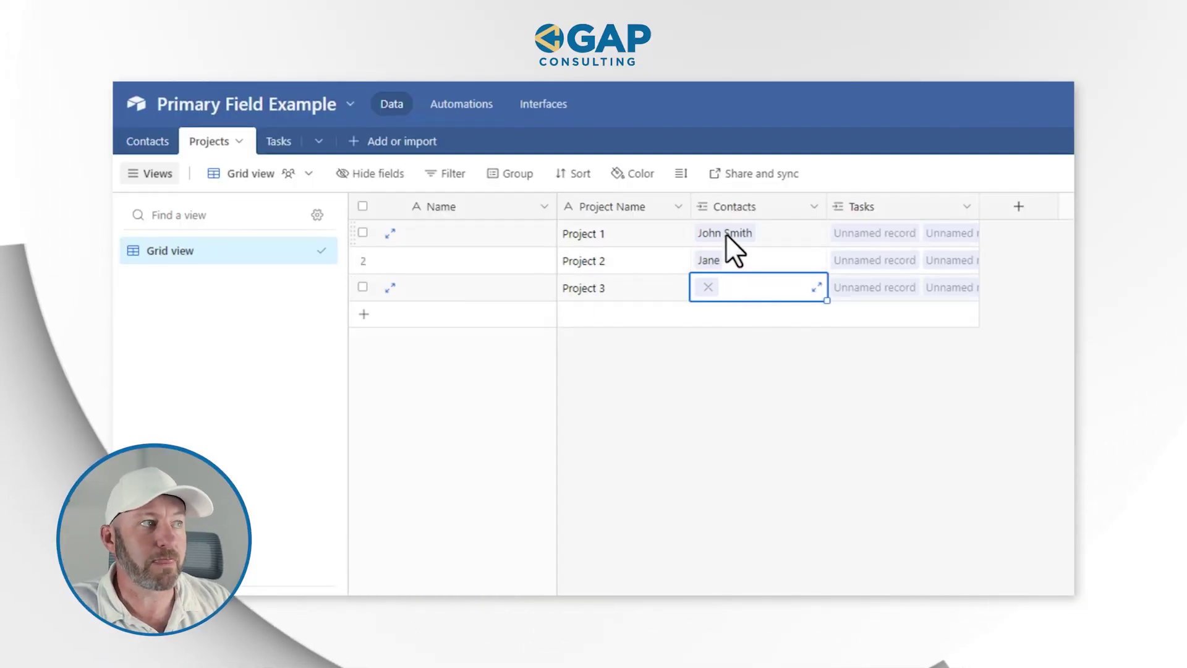
pyautogui.click(726, 234)
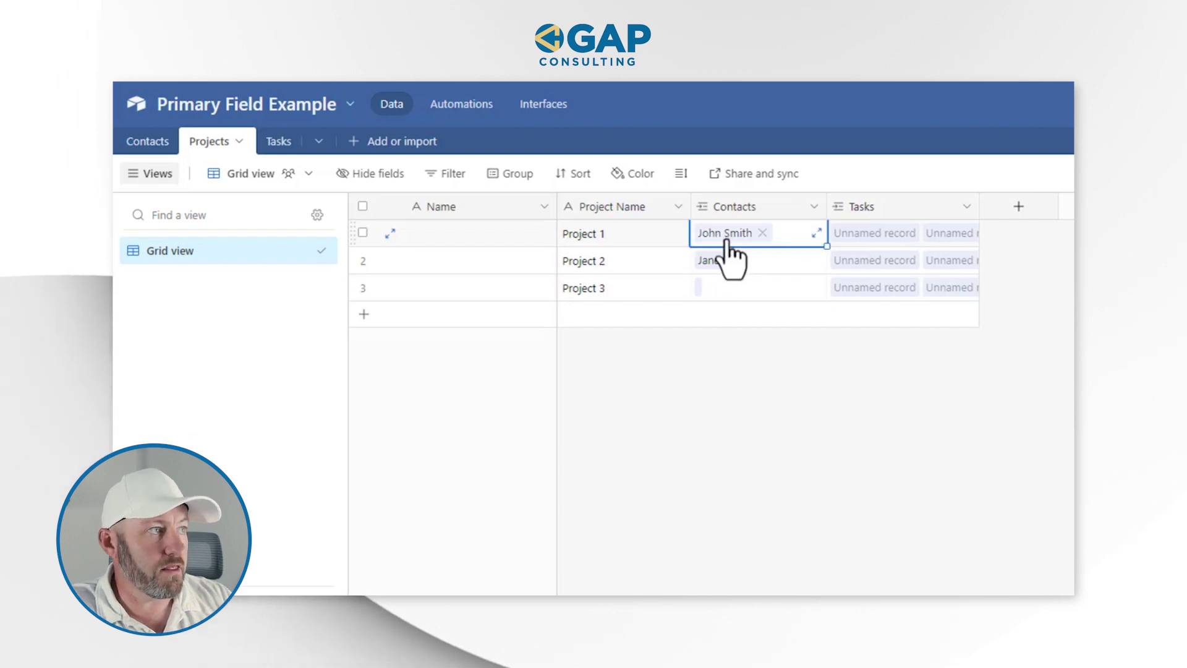
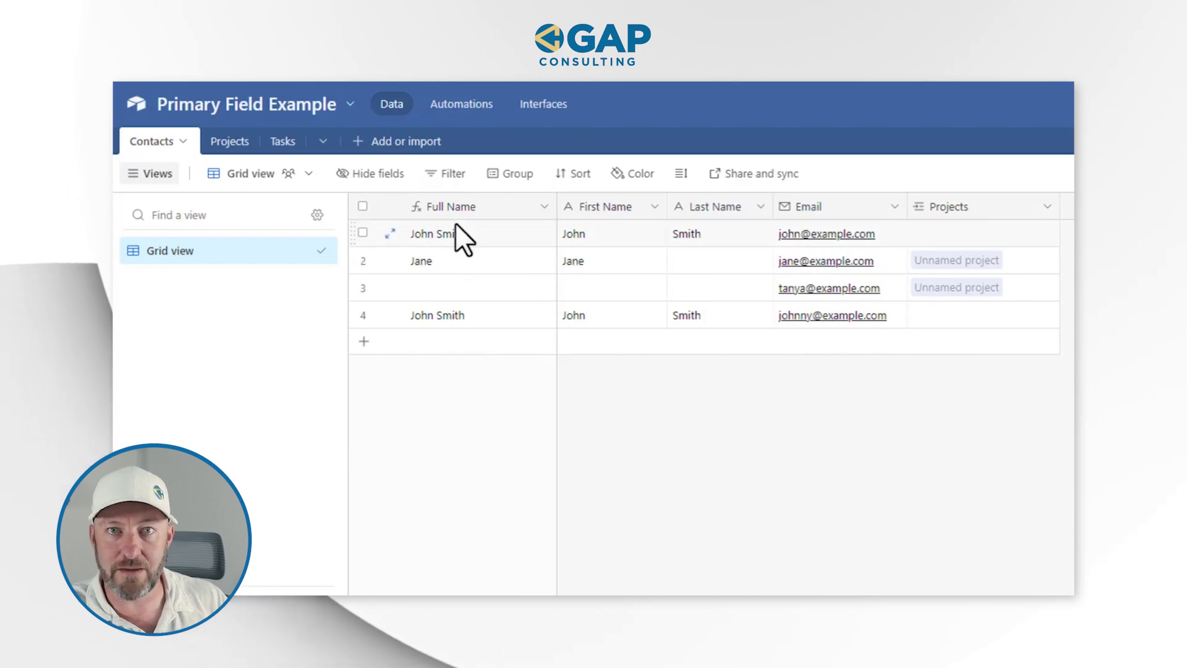
# Step: Add a formula field named "rec" to the Contacts table that returns RECORD_ID()
pyautogui.click(457, 234)
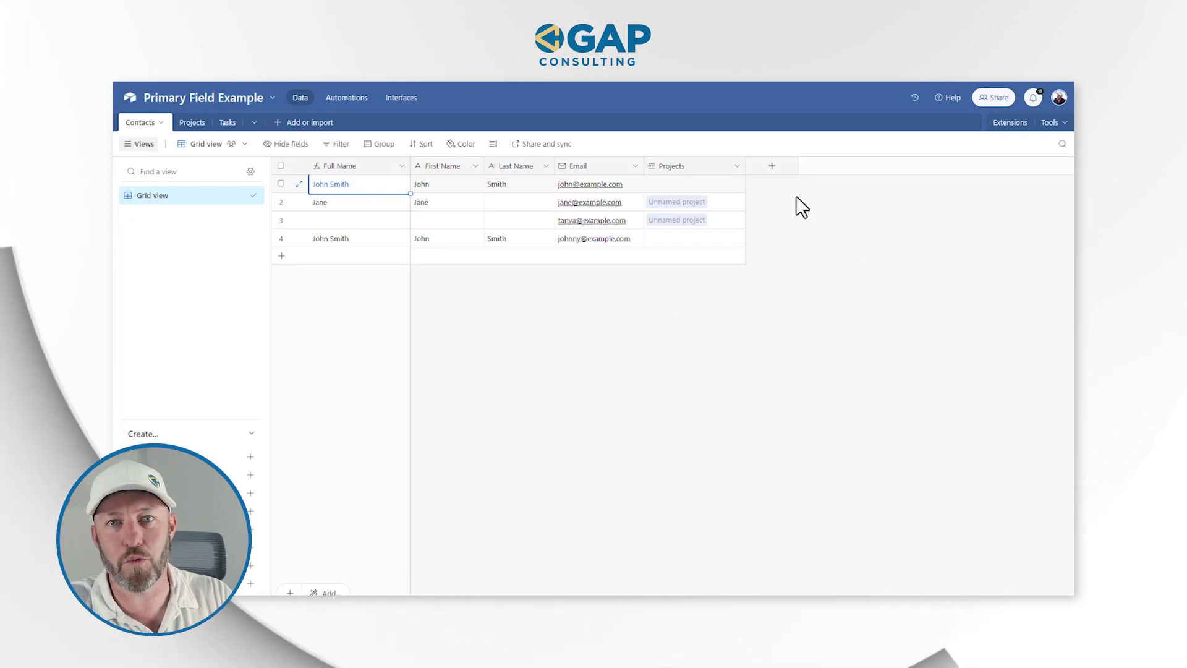
pyautogui.click(772, 166)
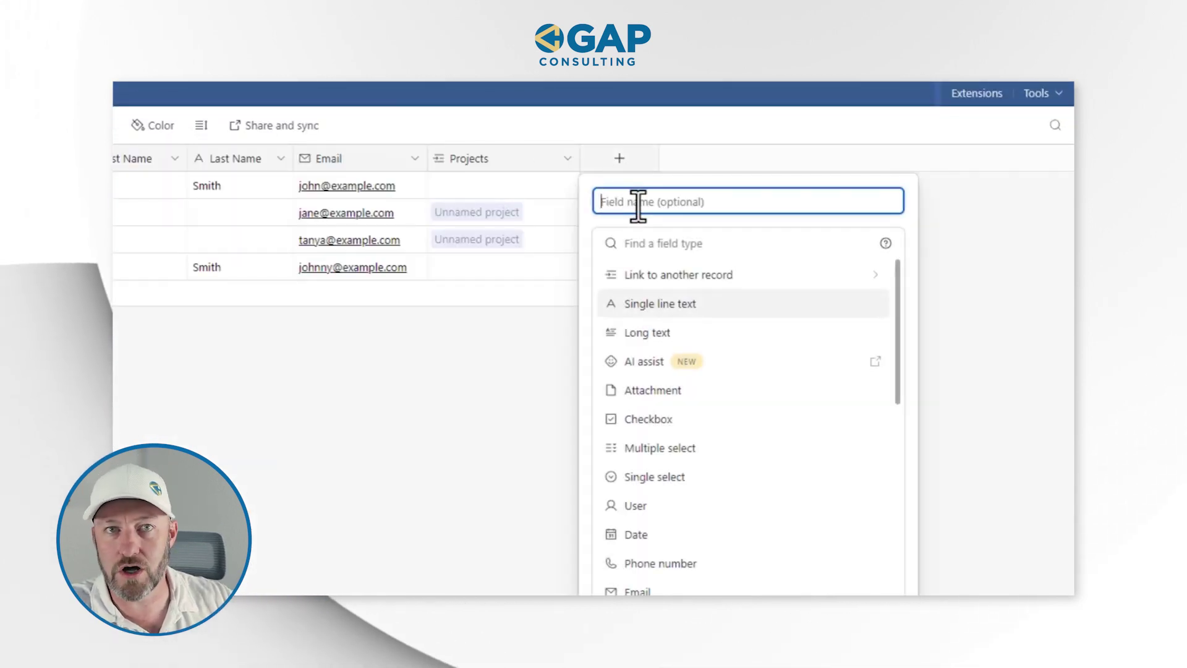
pyautogui.write('rec')
pyautogui.click(645, 245)
pyautogui.write('f')
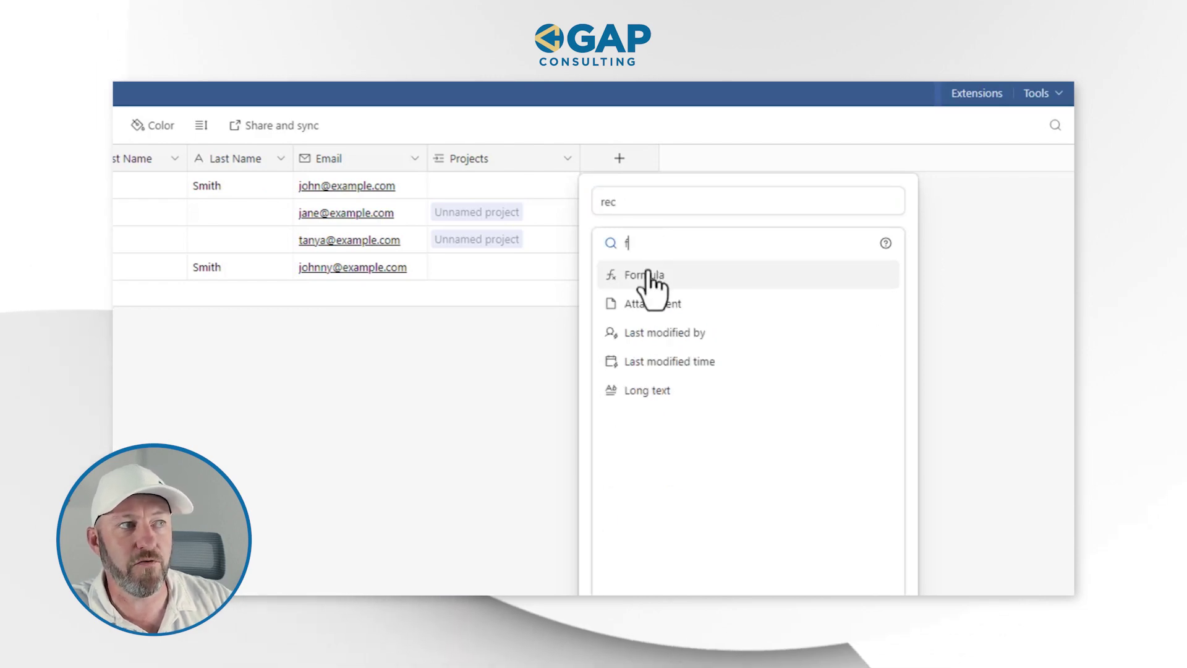
pyautogui.click(646, 275)
pyautogui.click(652, 340)
pyautogui.write('rec')
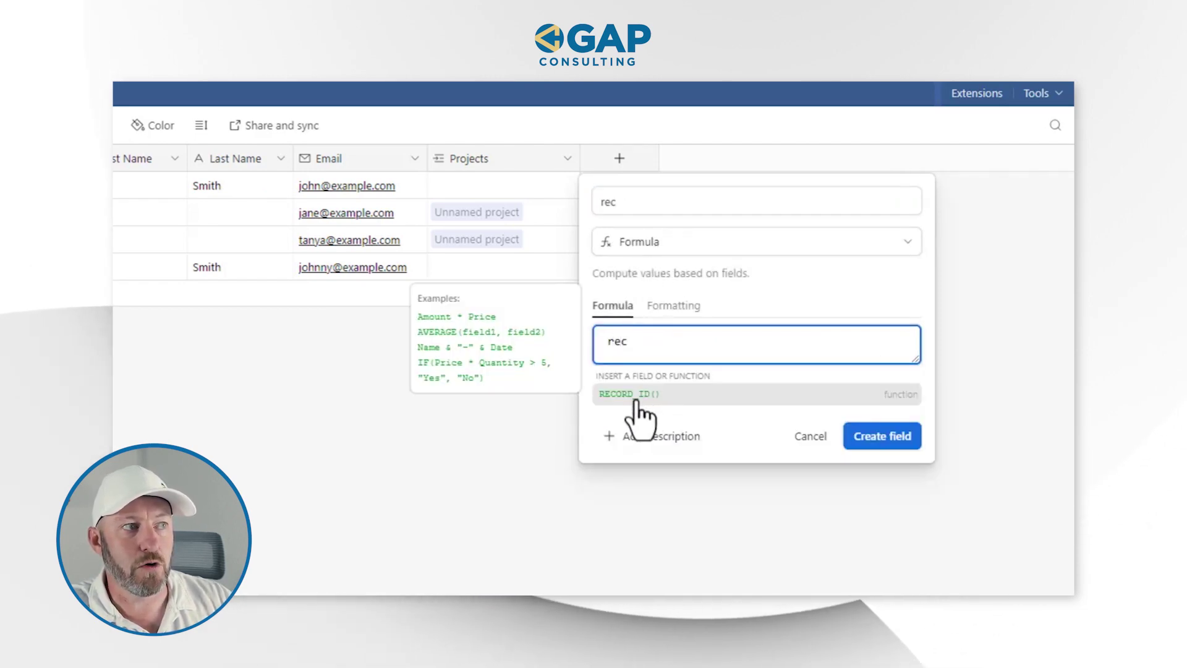
pyautogui.click(625, 397)
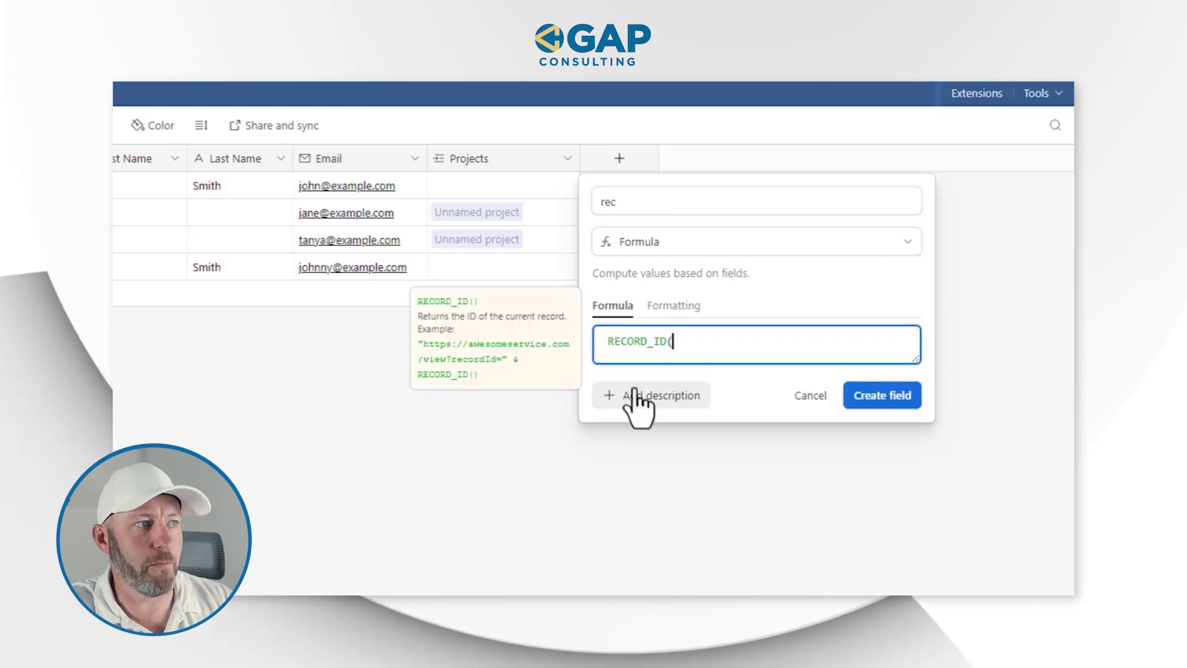
pyautogui.click(891, 399)
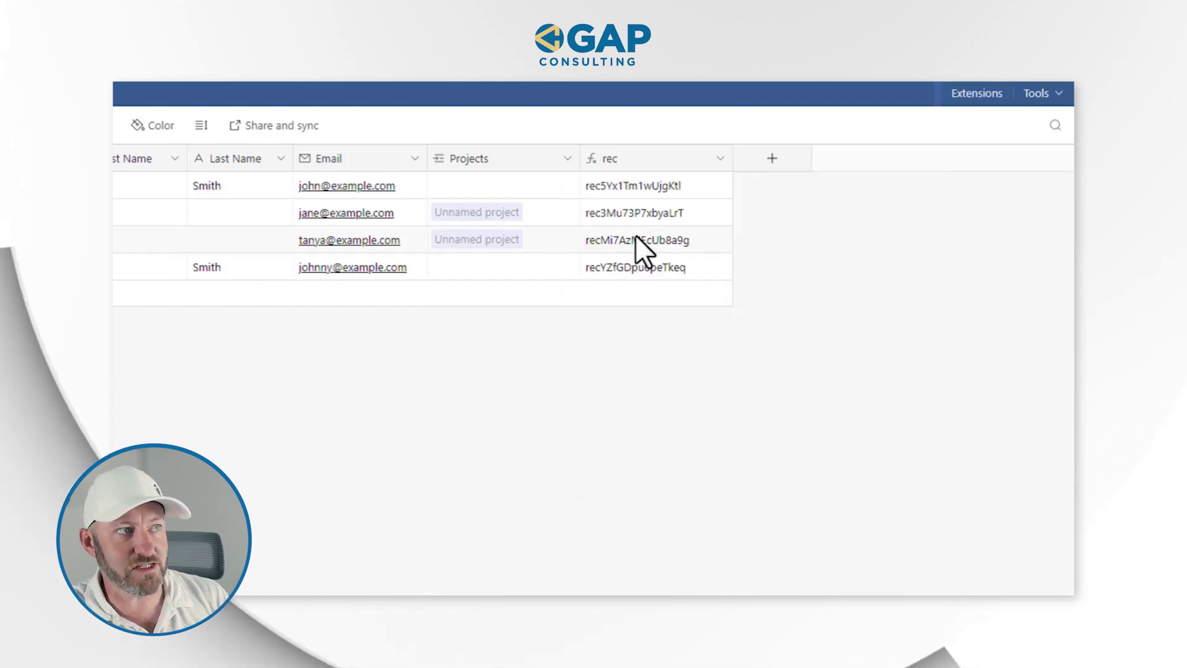
# Step: Look over the record IDs in the rec field and add an empty fifth record to the Contacts table
pyautogui.moveTo(651, 188); pyautogui.dragTo(659, 273)
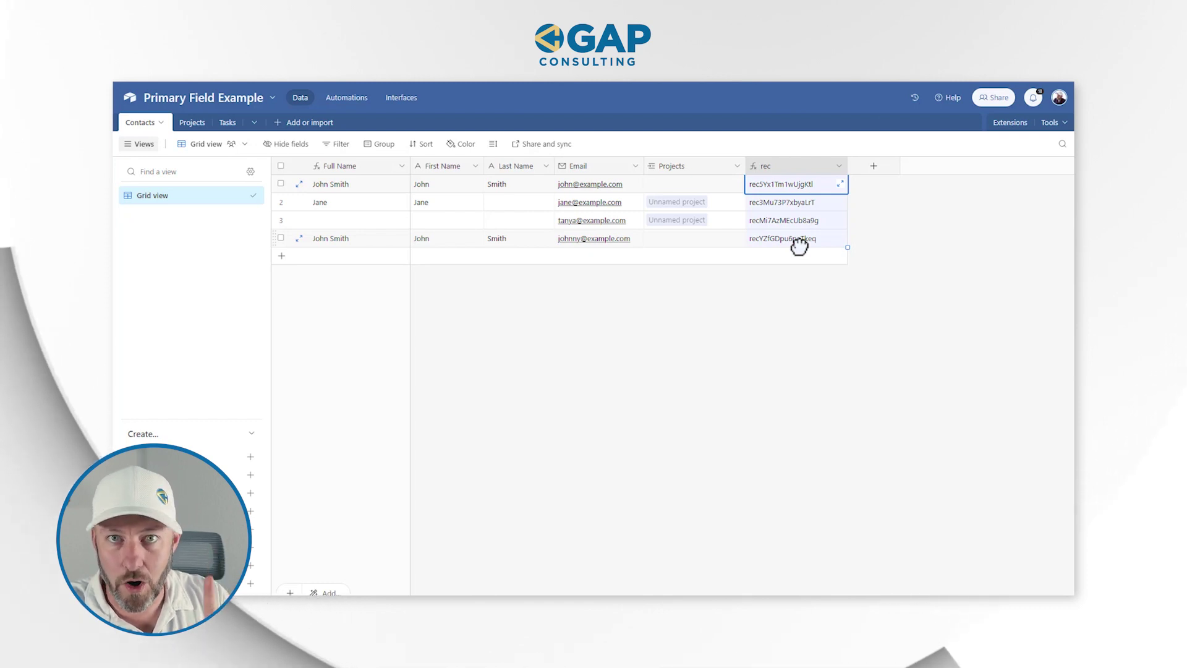
pyautogui.click(809, 201)
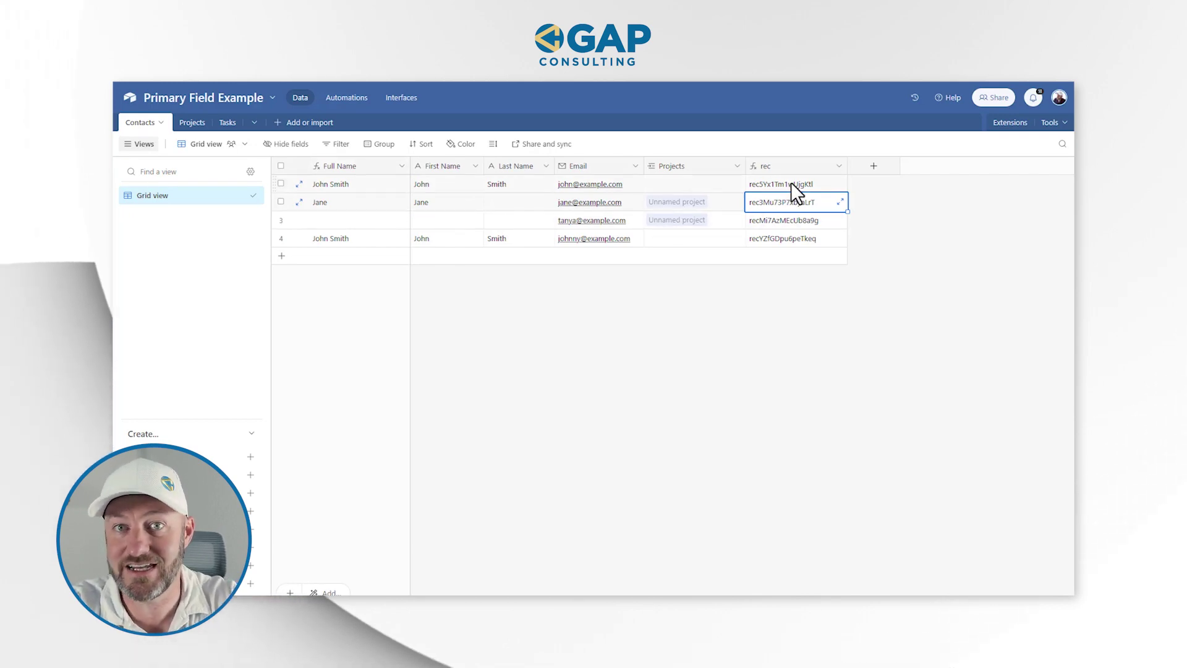
pyautogui.click(720, 259)
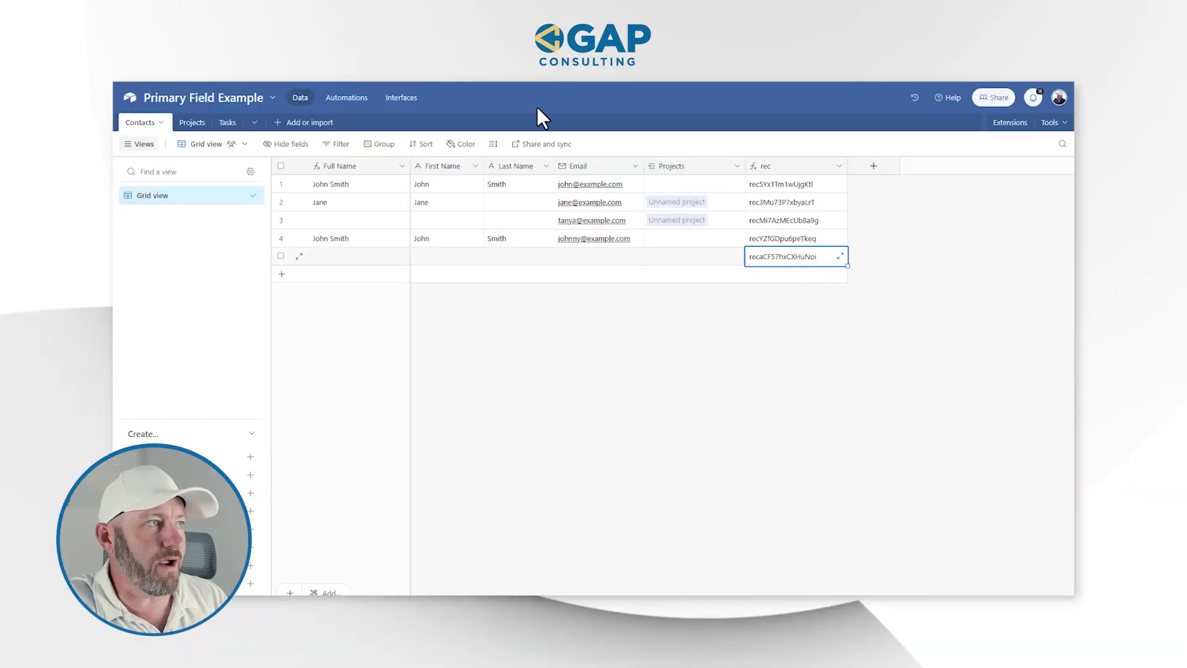
pyautogui.press('Escape')
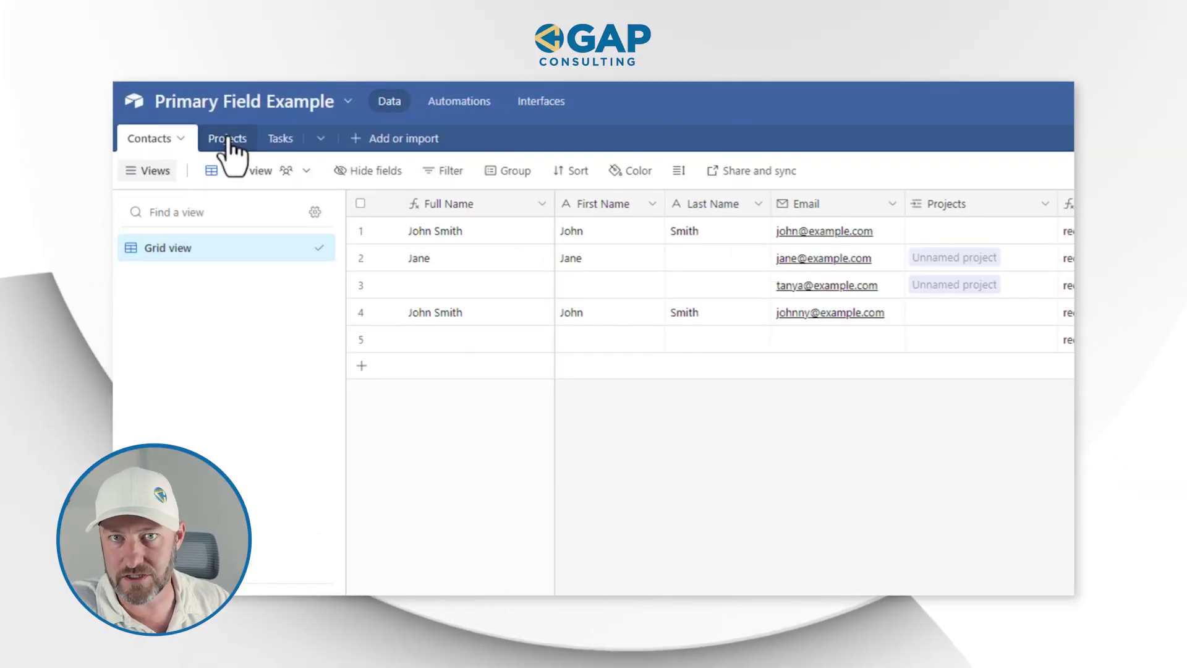
# Step: Open the Tasks table after passing through Projects, and group its records by the Projects field
pyautogui.click(218, 140)
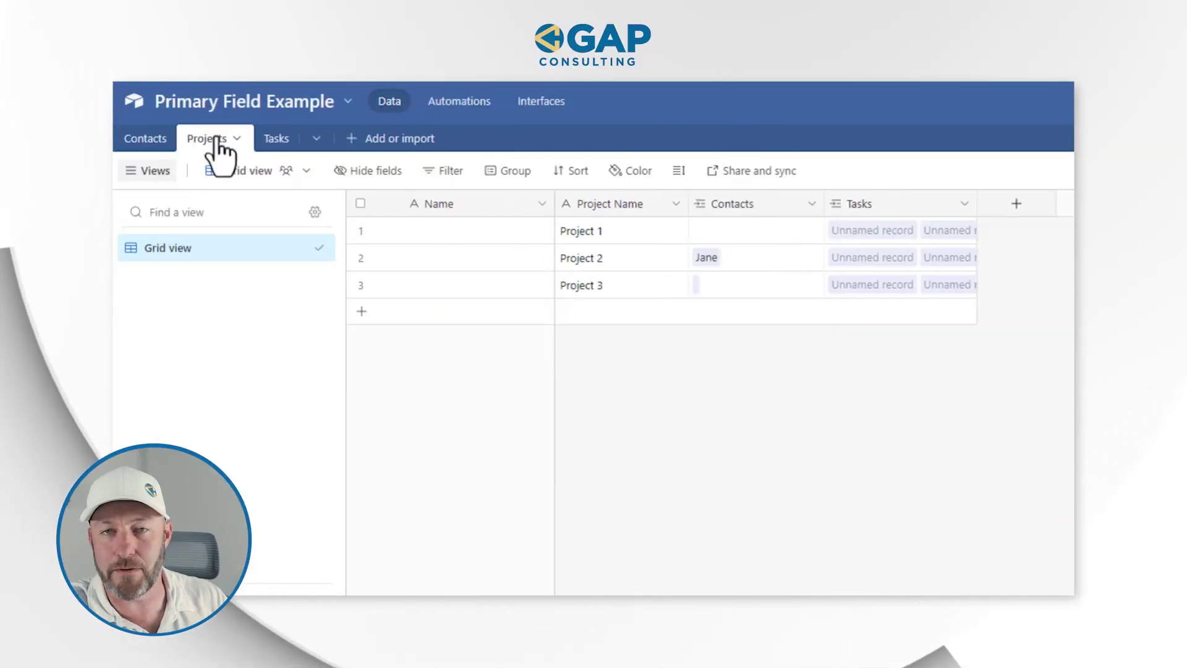
pyautogui.click(278, 139)
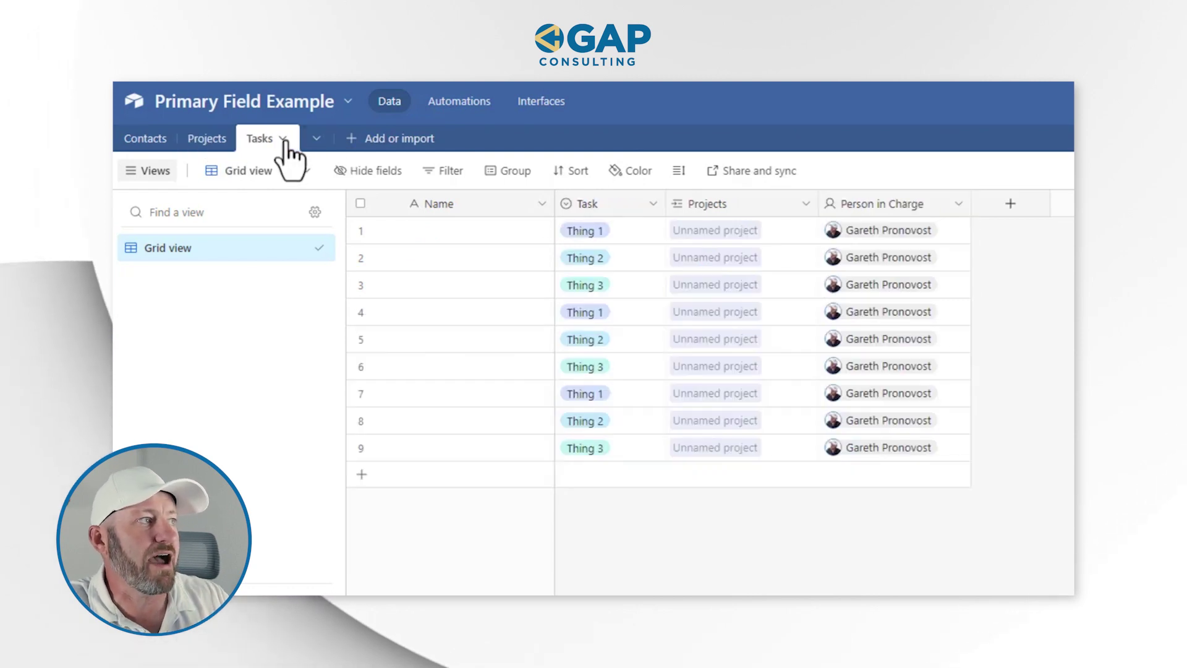
pyautogui.rightClick(737, 206)
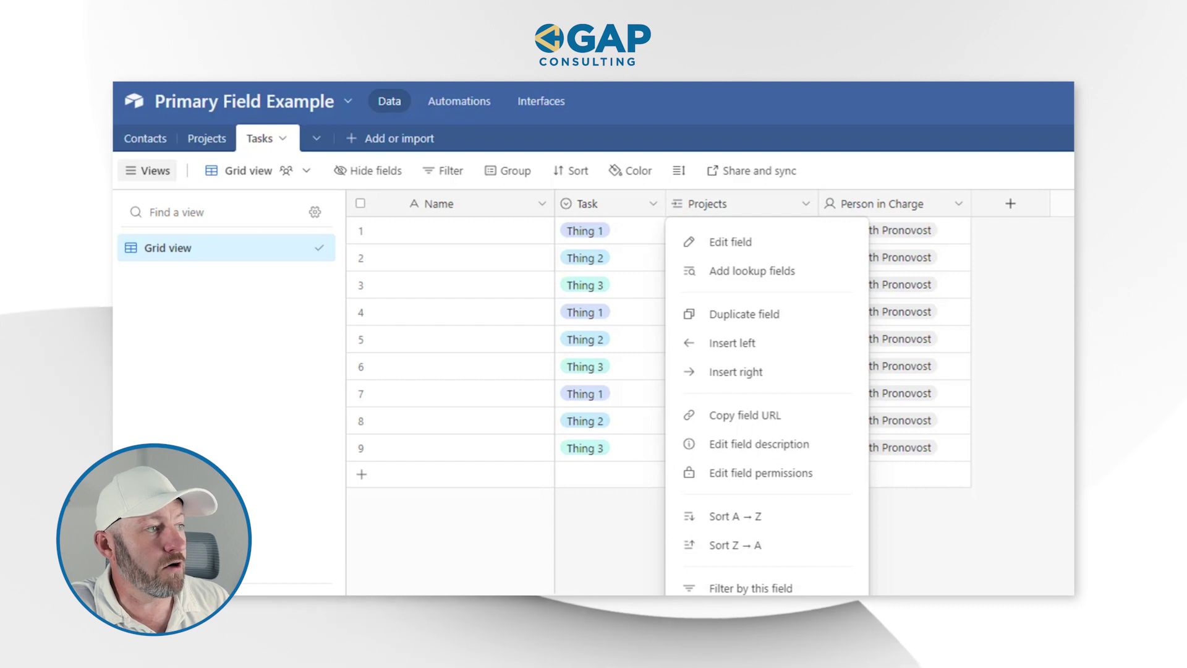
pyautogui.click(751, 617)
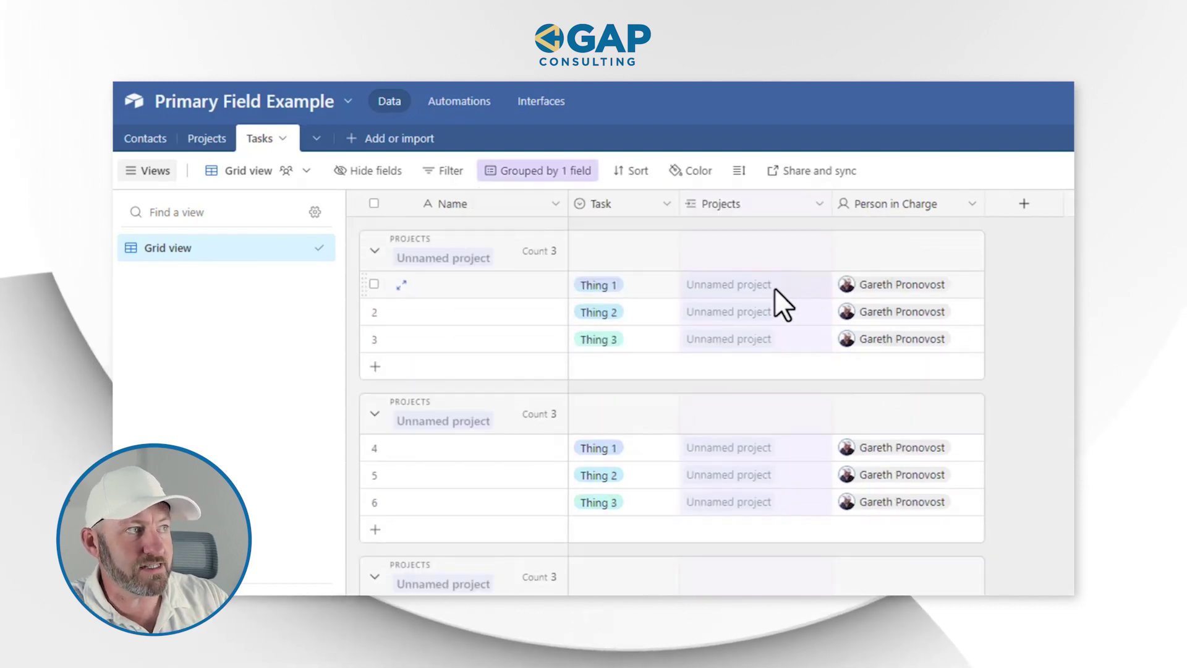
# Step: Examine the Projects, Person in Charge and Name cells of the first task group, and return to the Contacts table
pyautogui.click(706, 286)
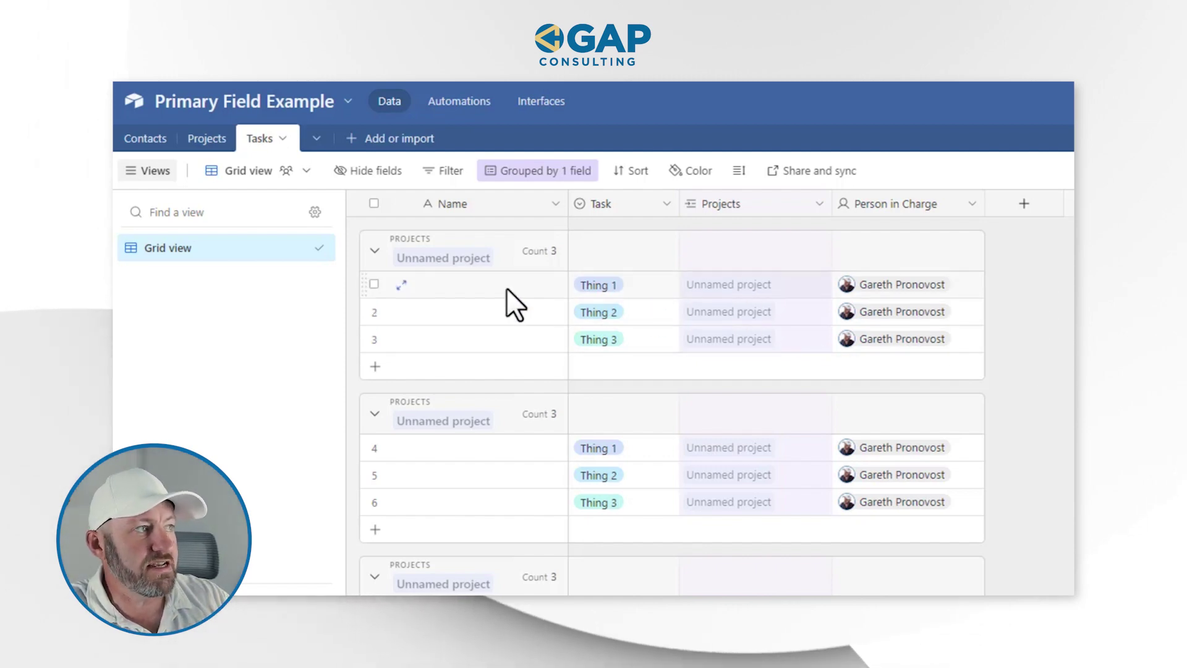
pyautogui.click(898, 289)
pyautogui.click(735, 289)
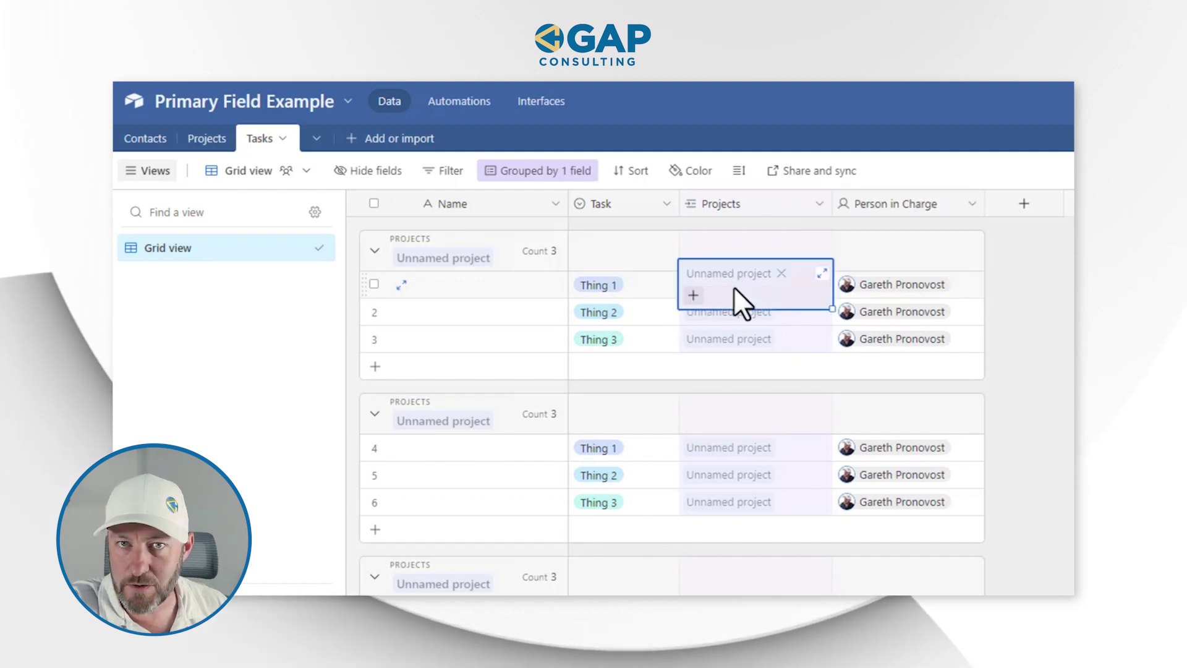
pyautogui.moveTo(496, 281); pyautogui.dragTo(504, 334)
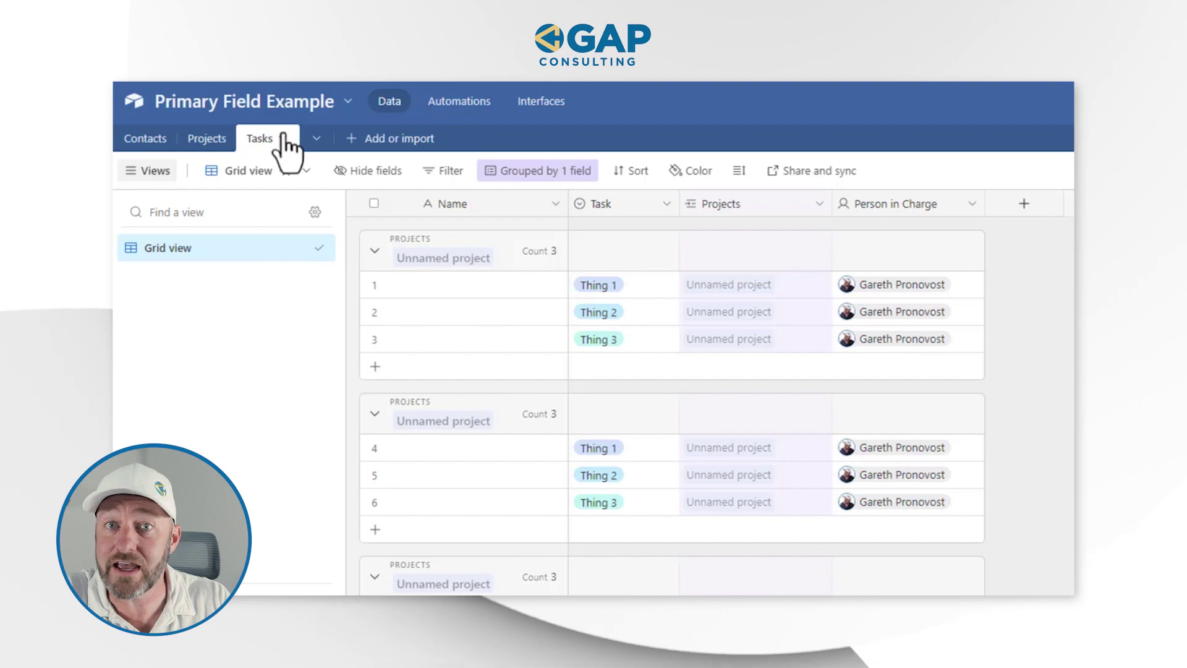
pyautogui.click(146, 139)
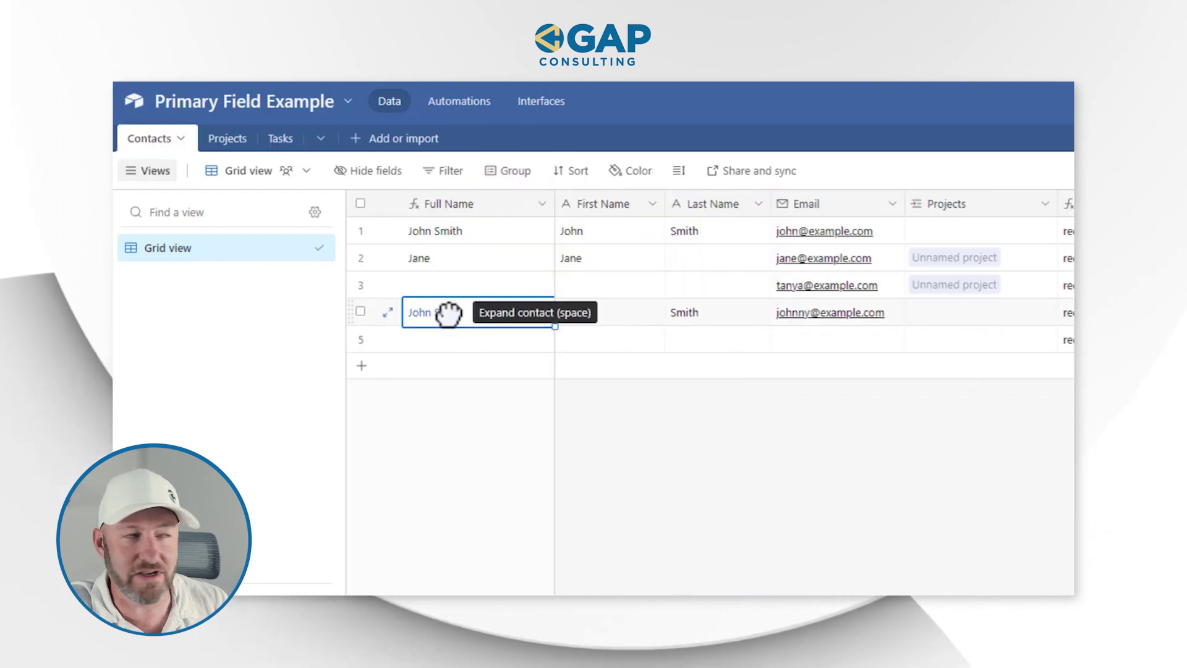
# Step: Compare the Full Name cells of the first and fourth contacts, and check the first contact's email
pyautogui.click(444, 237)
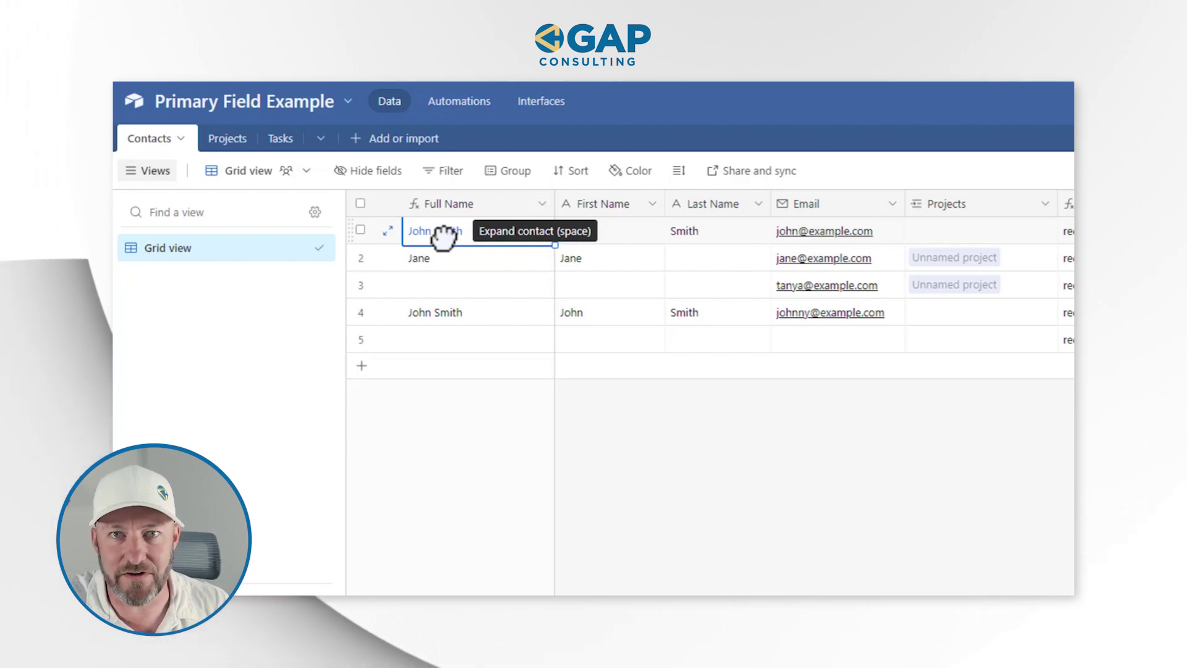
pyautogui.click(459, 303)
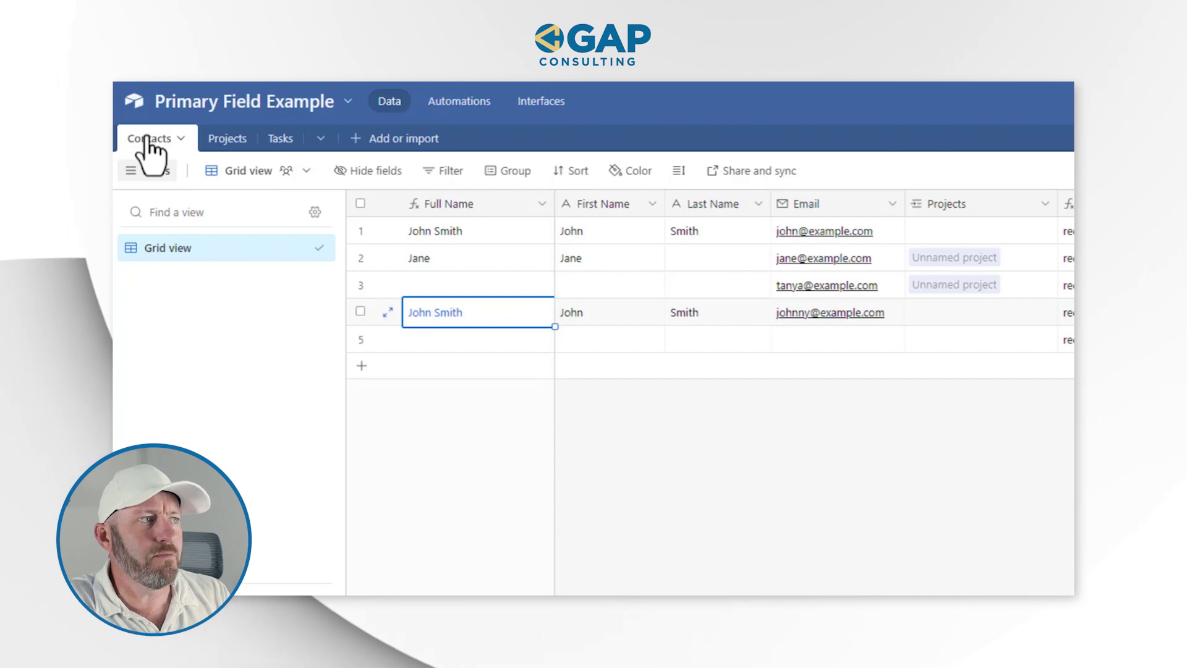
pyautogui.click(855, 229)
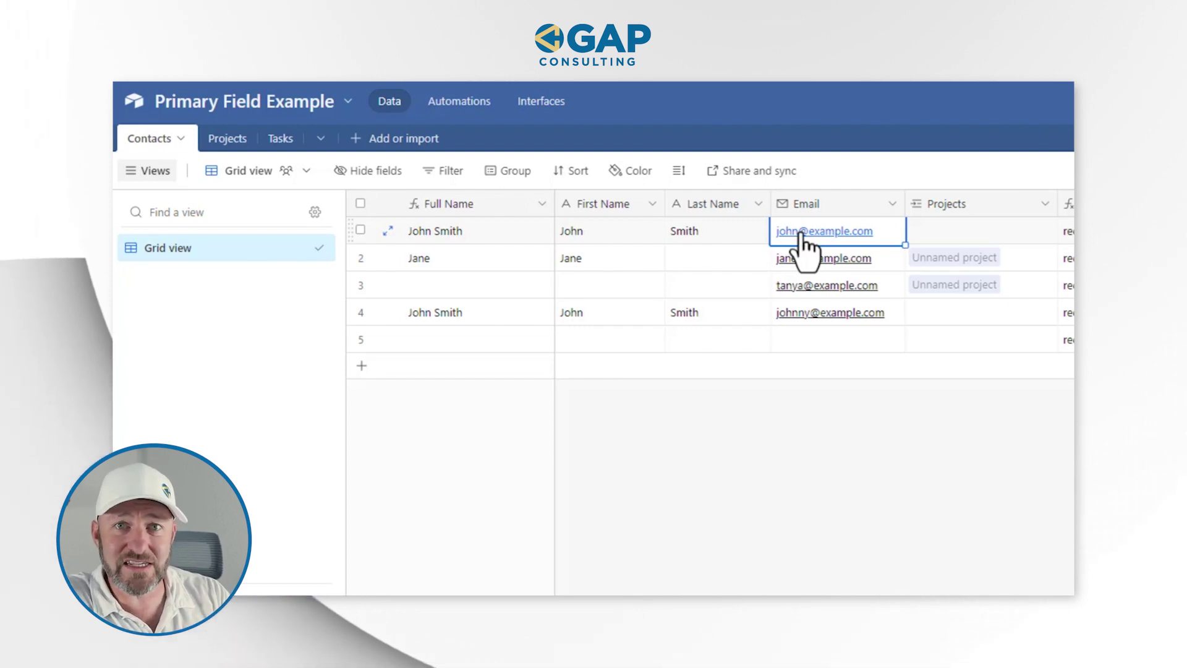
# Step: Open the Projects table and link the first contact to Project 1 in the Contacts field
pyautogui.click(228, 139)
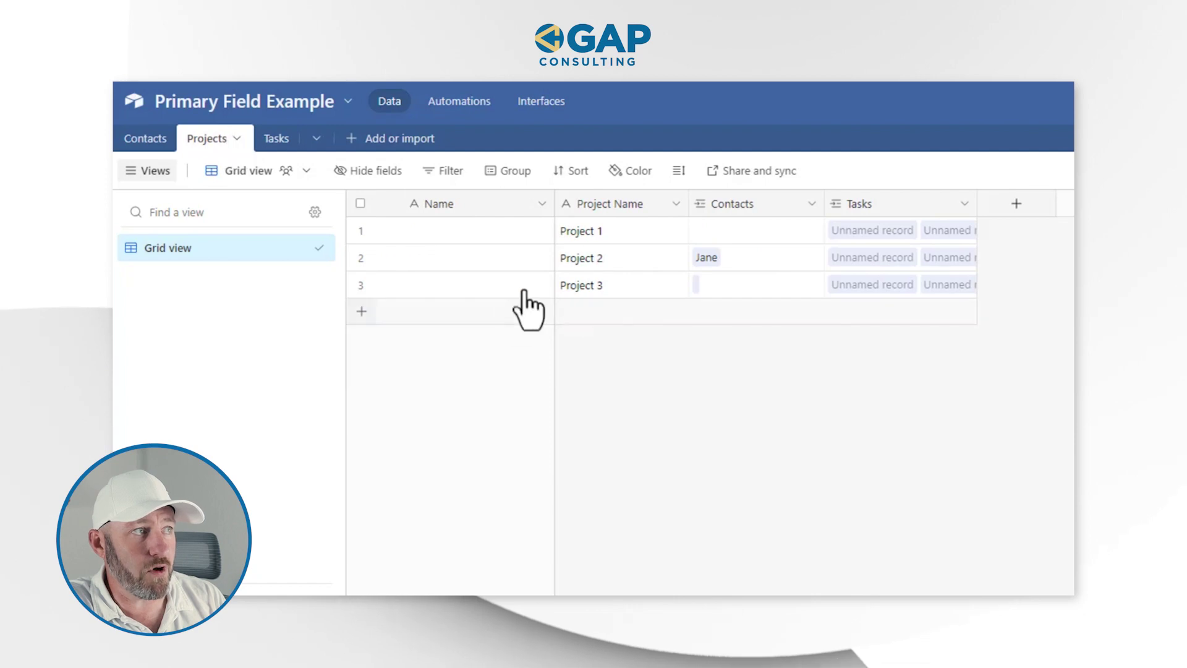
pyautogui.click(708, 256)
pyautogui.click(713, 231)
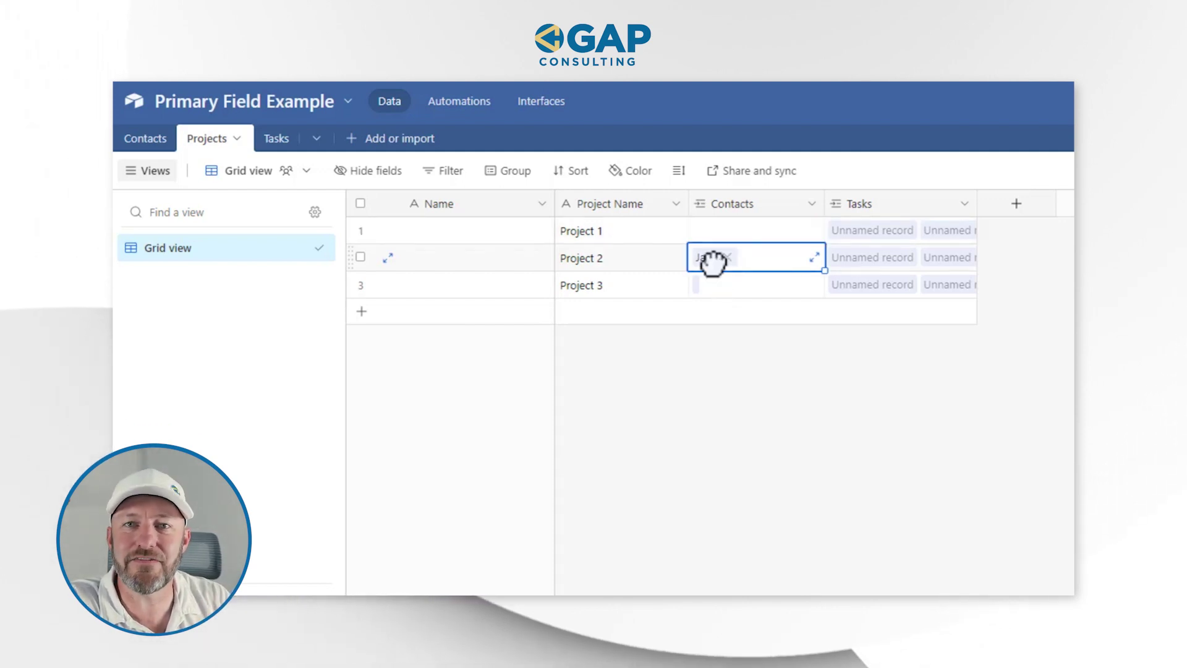
pyautogui.click(767, 237)
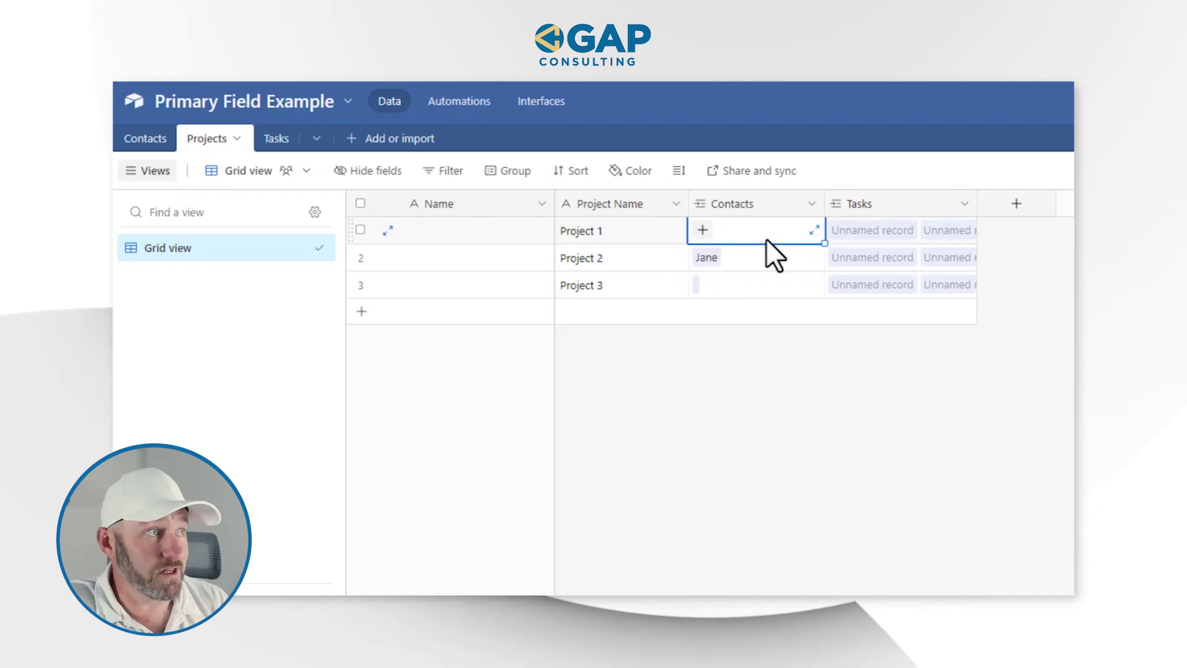
pyautogui.click(702, 231)
pyautogui.click(610, 204)
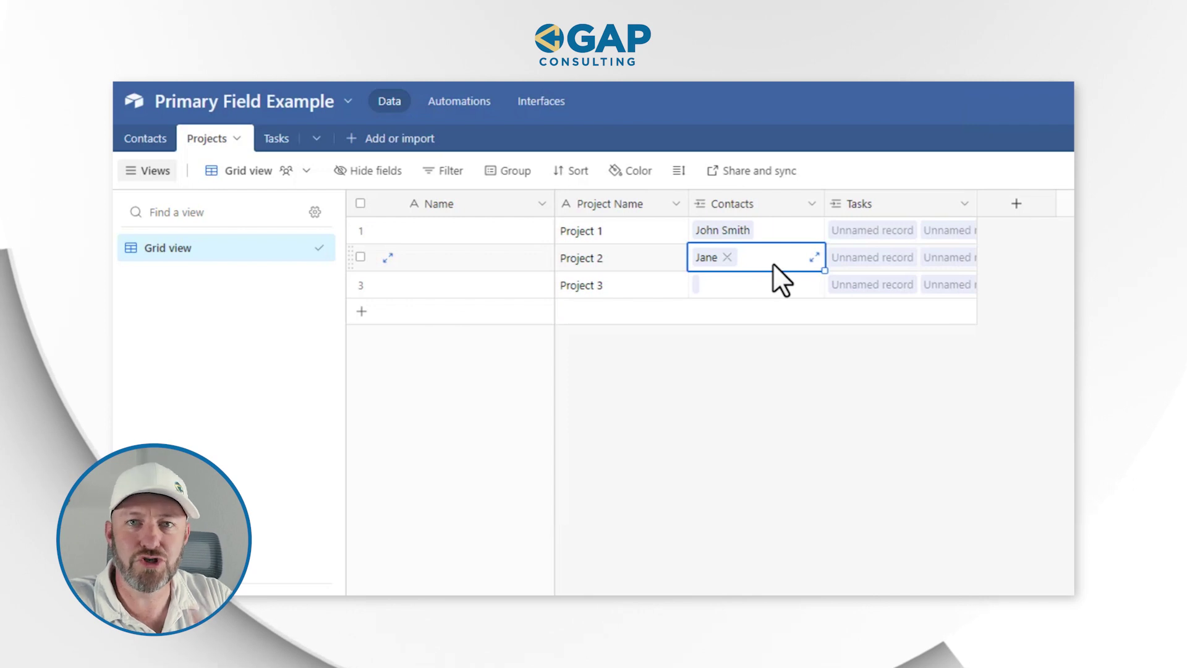
pyautogui.click(713, 229)
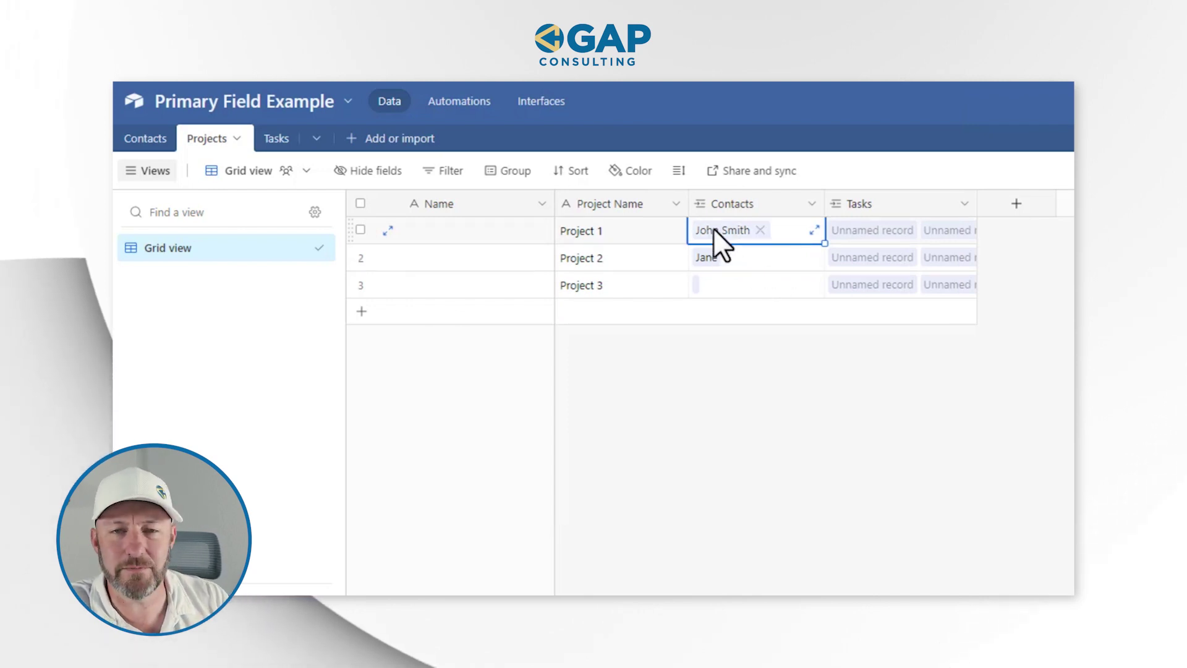
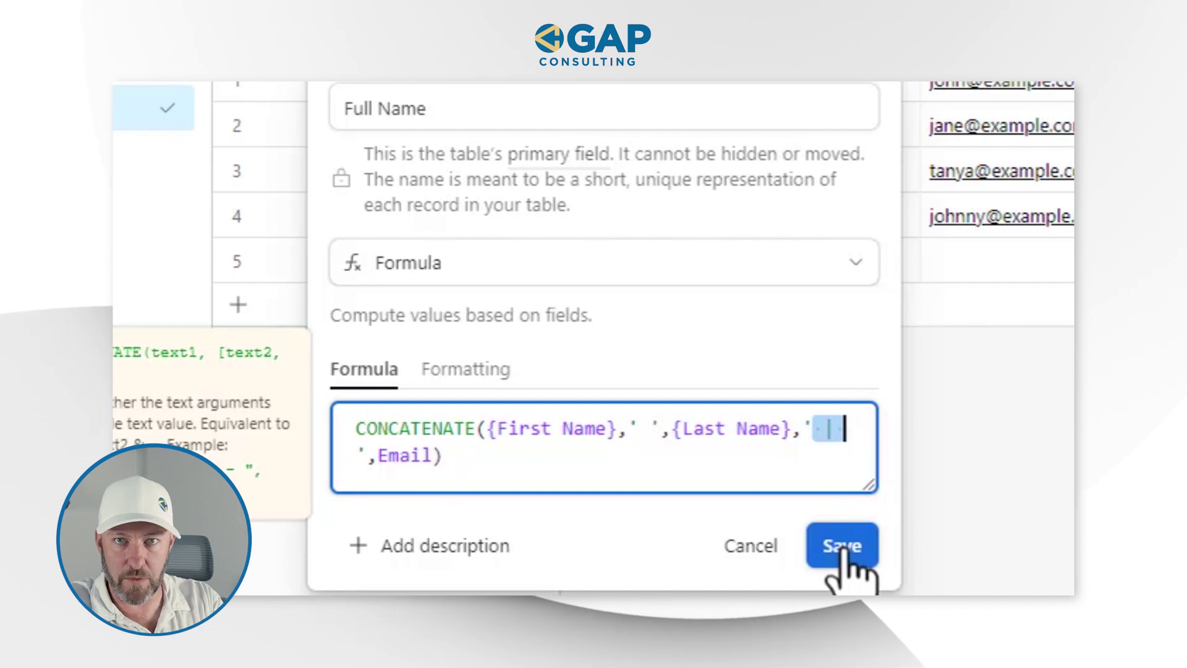
# Step: Save the Full Name formula as CONCATENATE({First Name},' ',{Last Name},' | ',Email), widen its column, and compare the first and fourth contacts
pyautogui.click(694, 425)
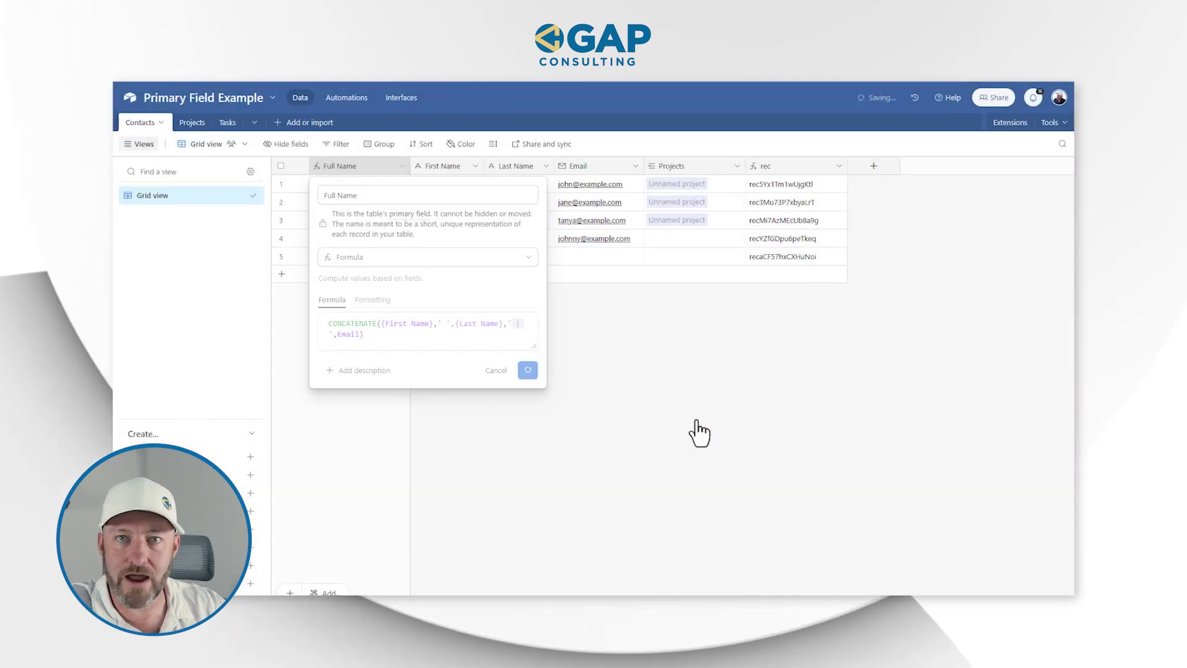
pyautogui.moveTo(409, 178); pyautogui.dragTo(512, 166)
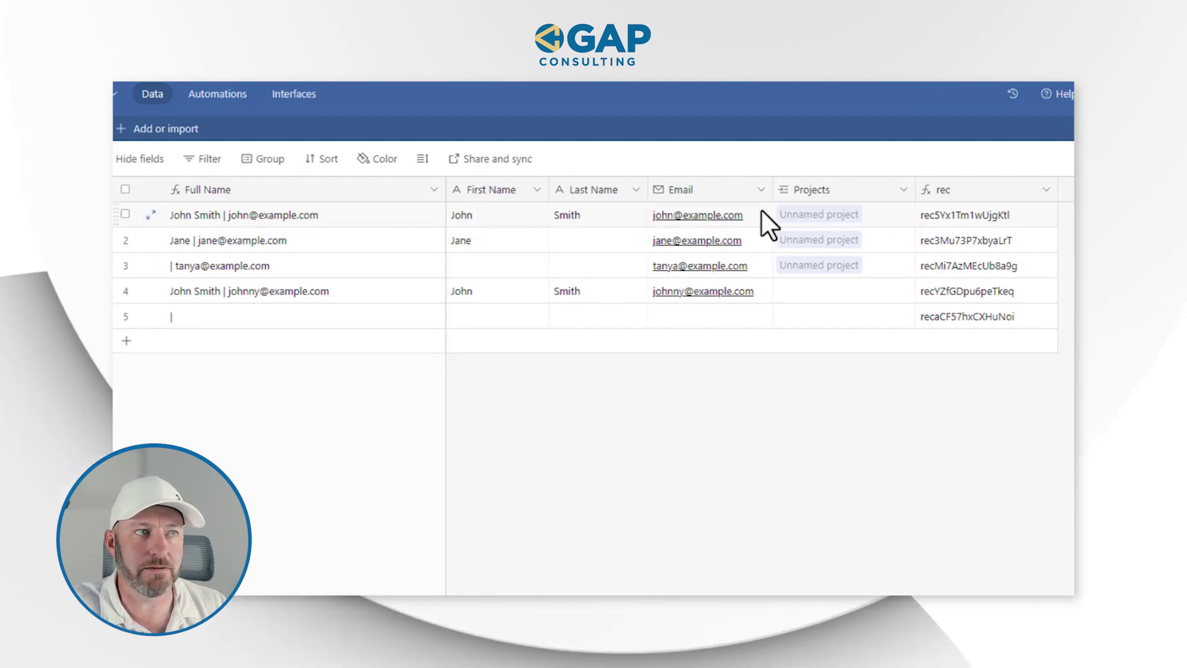
pyautogui.click(271, 218)
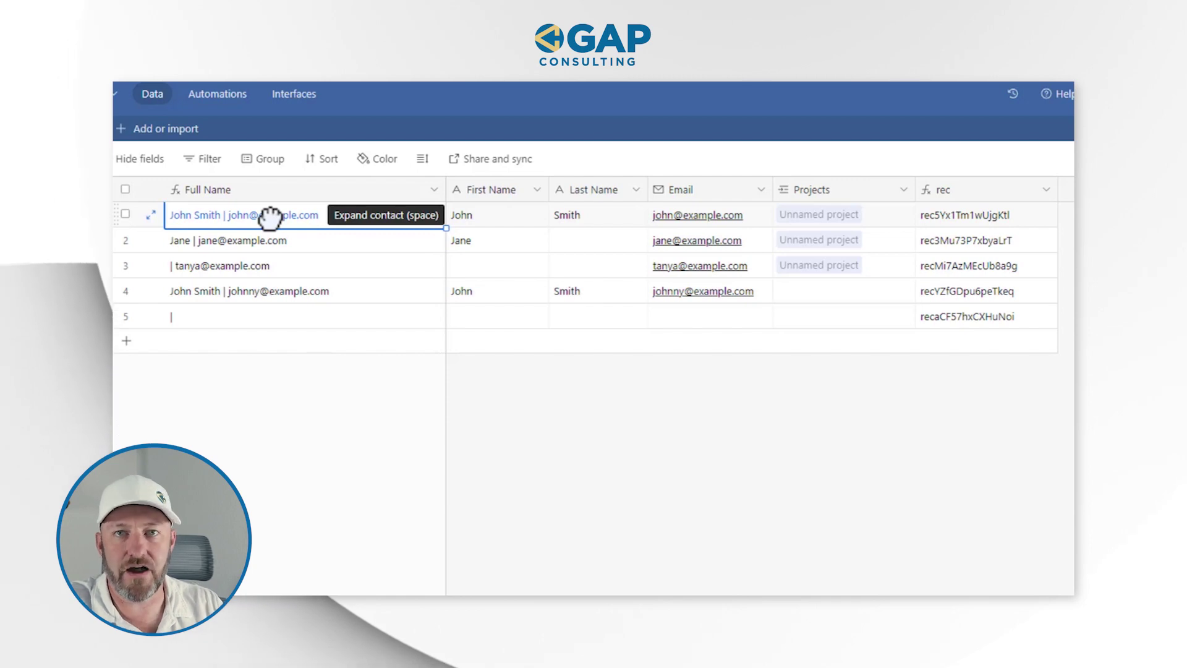
pyautogui.click(187, 298)
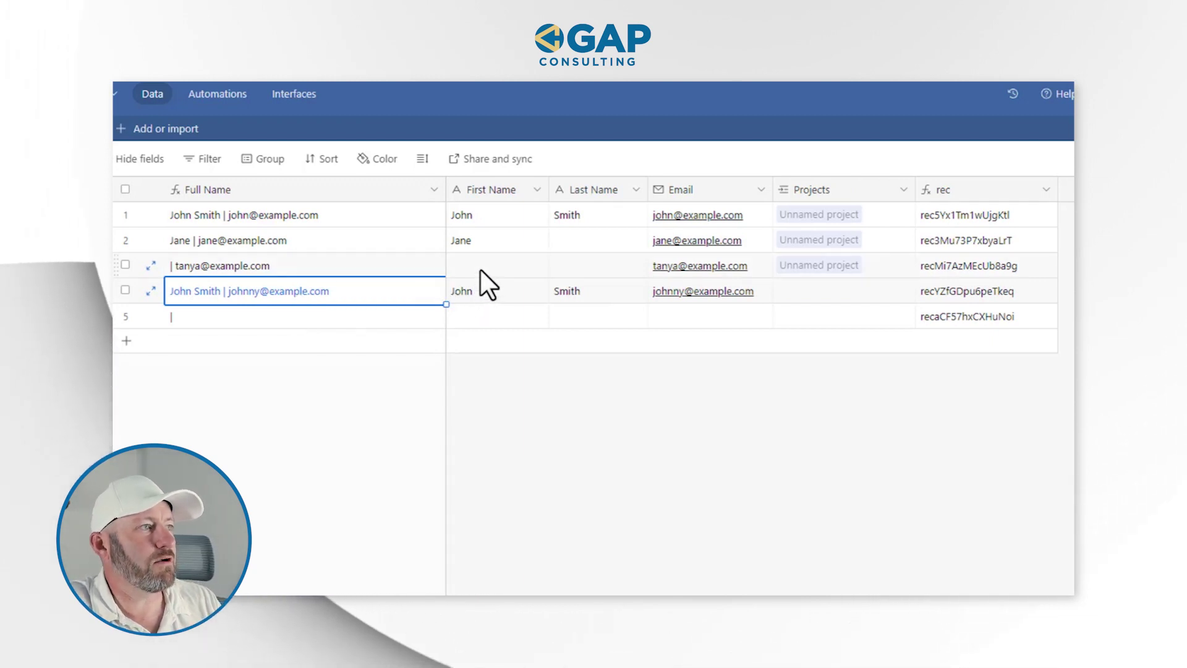
# Step: Fill in the missing first name of the third contact, matching the name in its email address
pyautogui.click(502, 270)
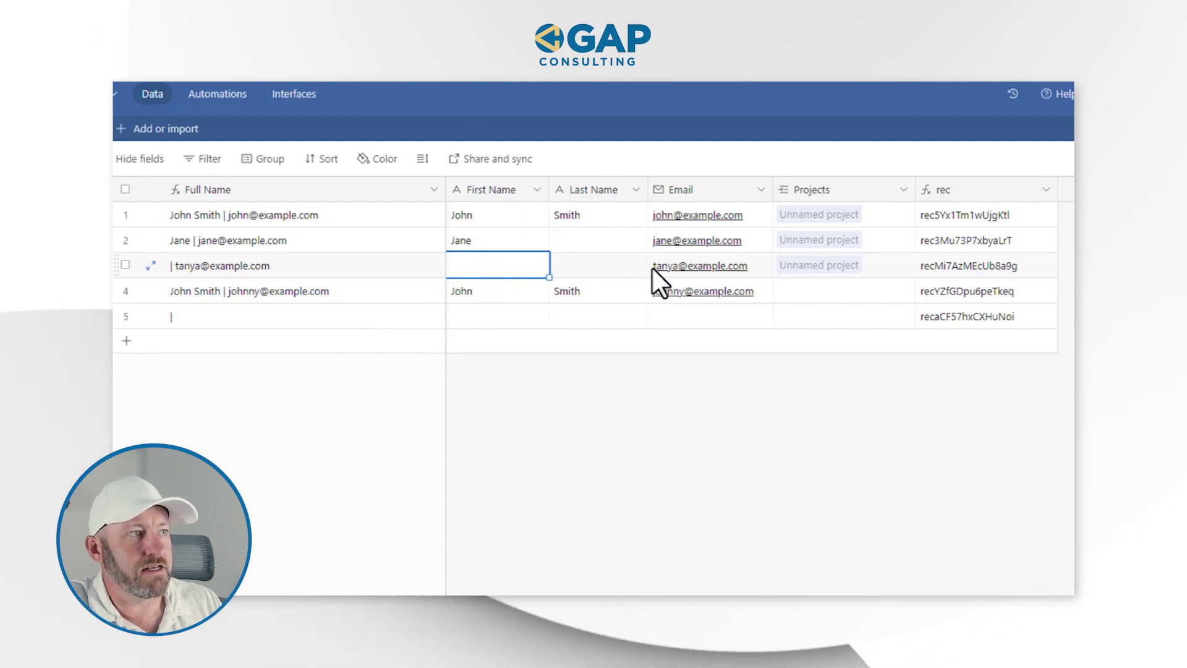
pyautogui.click(604, 268)
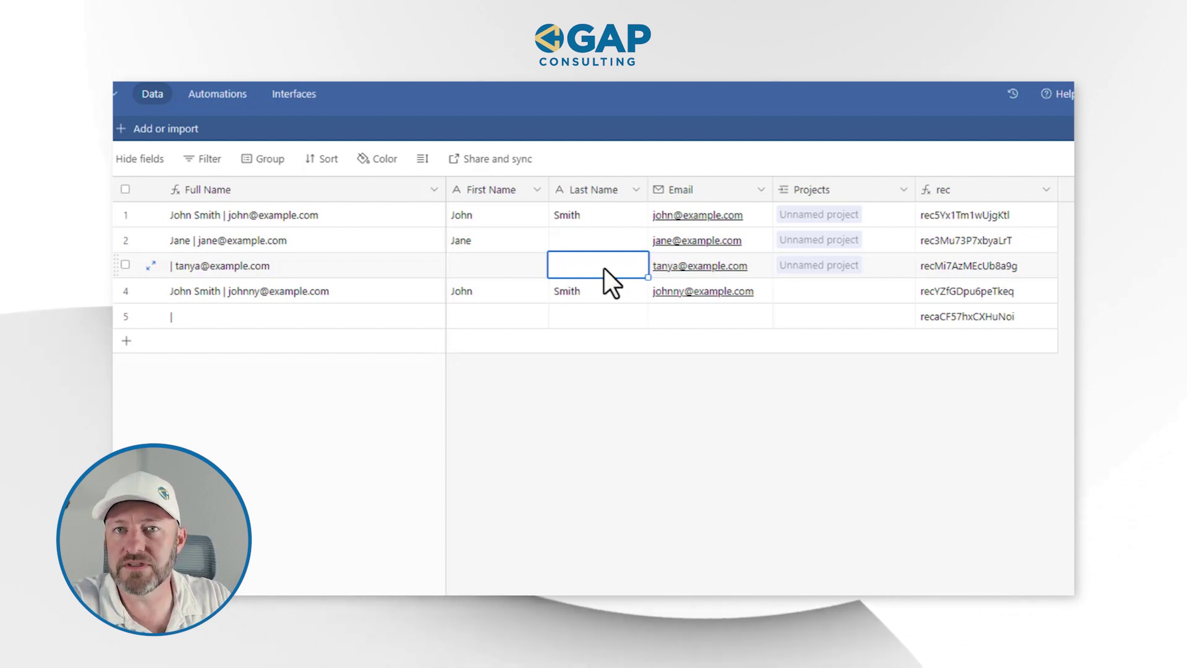
pyautogui.click(523, 269)
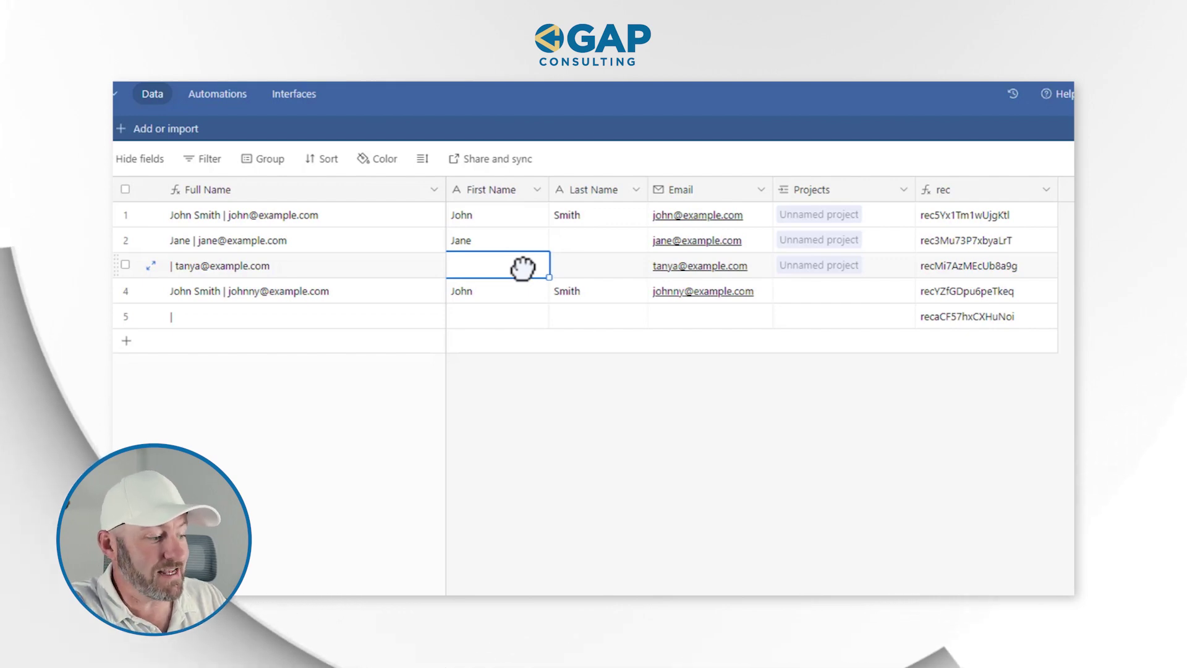
pyautogui.write('Tanya')
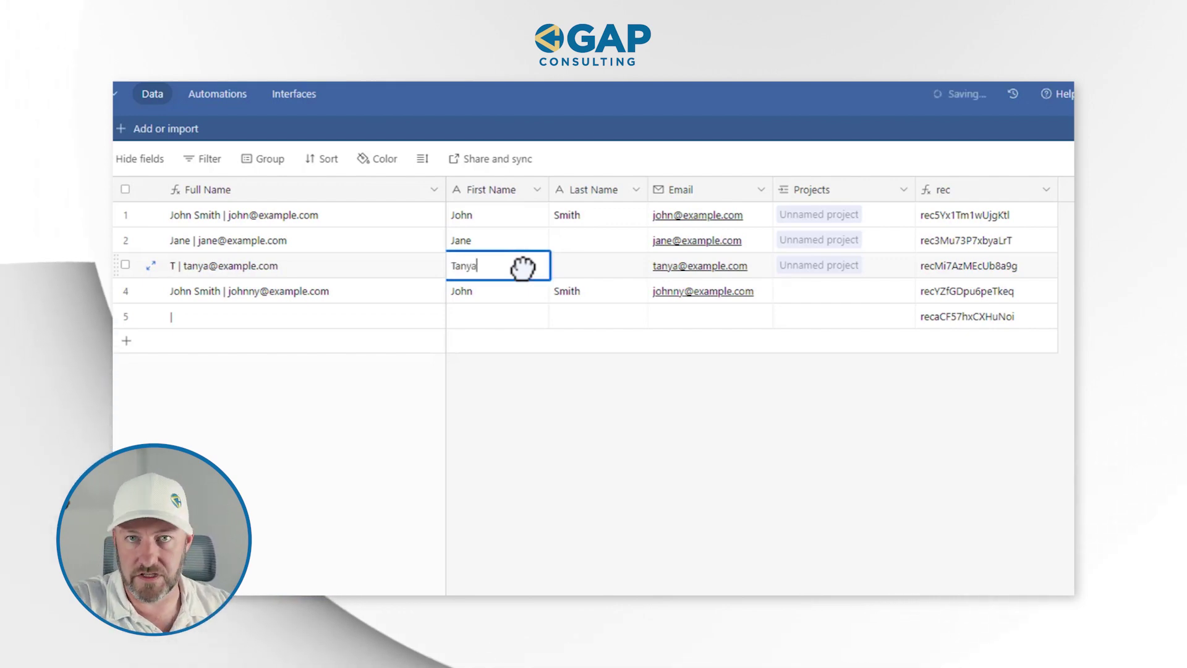
pyautogui.press('Return')
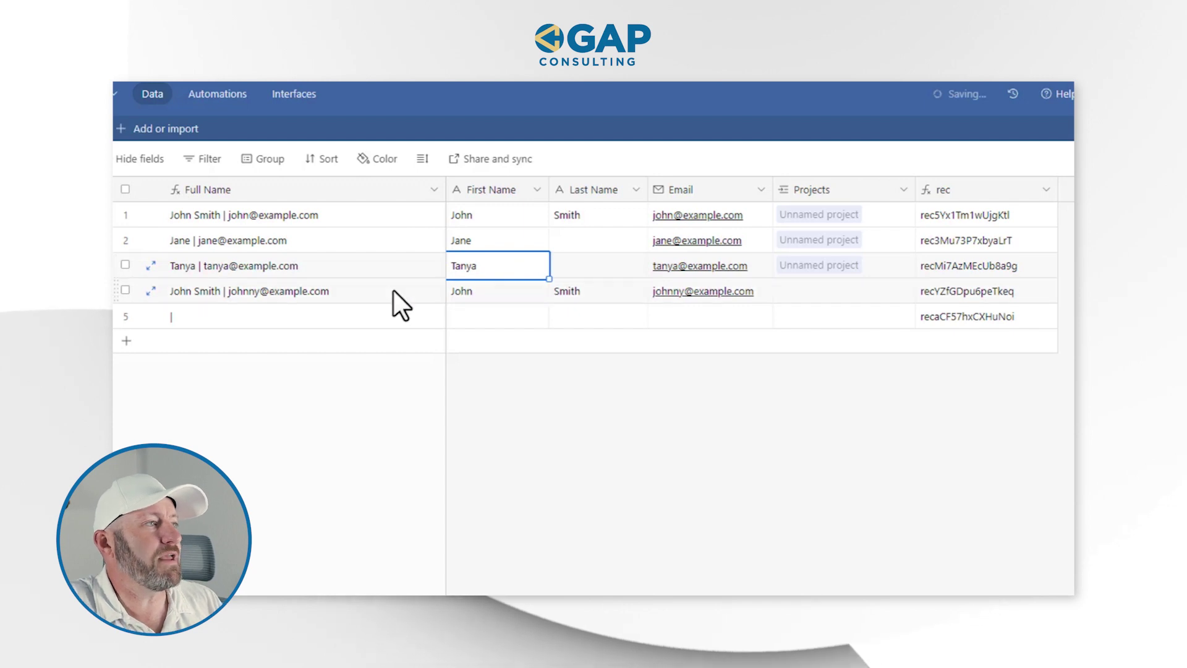
# Step: Check the blank fields of the fifth contact record and delete that record from the Contacts table
pyautogui.click(246, 314)
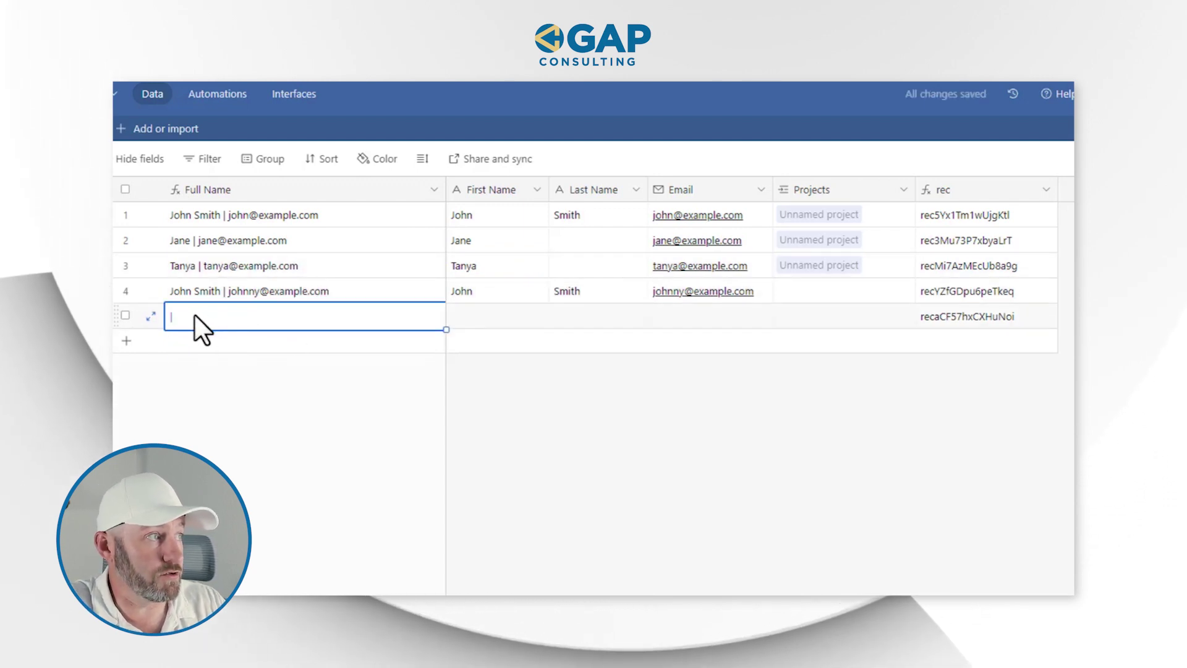
pyautogui.click(487, 315)
pyautogui.click(577, 317)
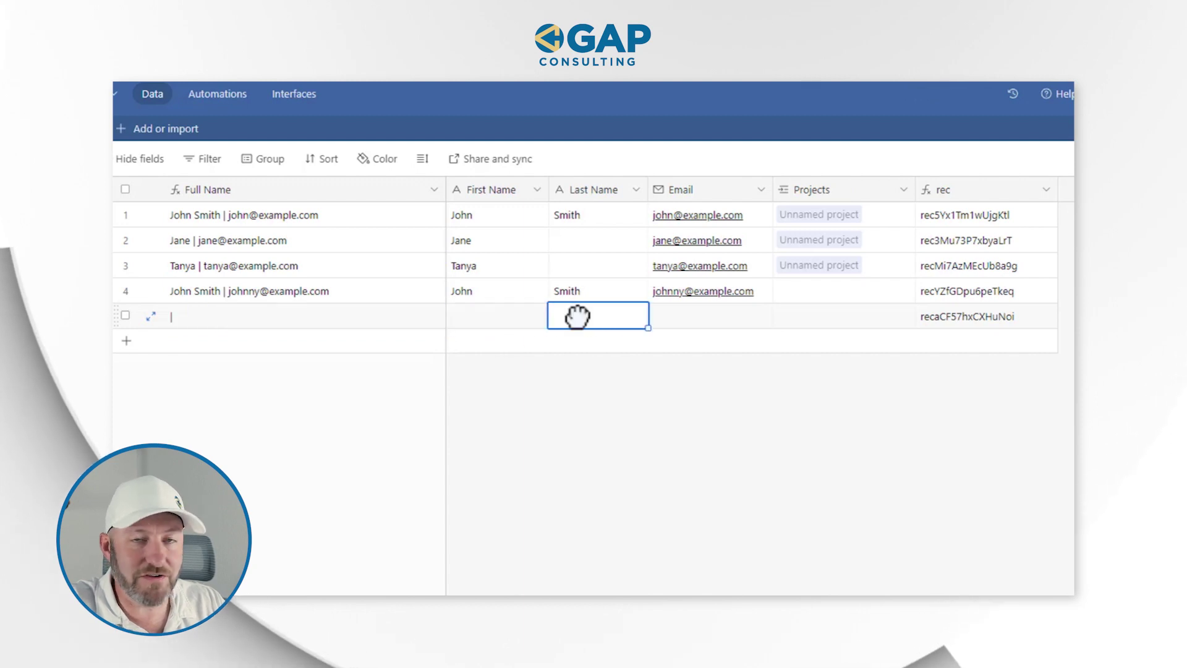
pyautogui.rightClick(398, 317)
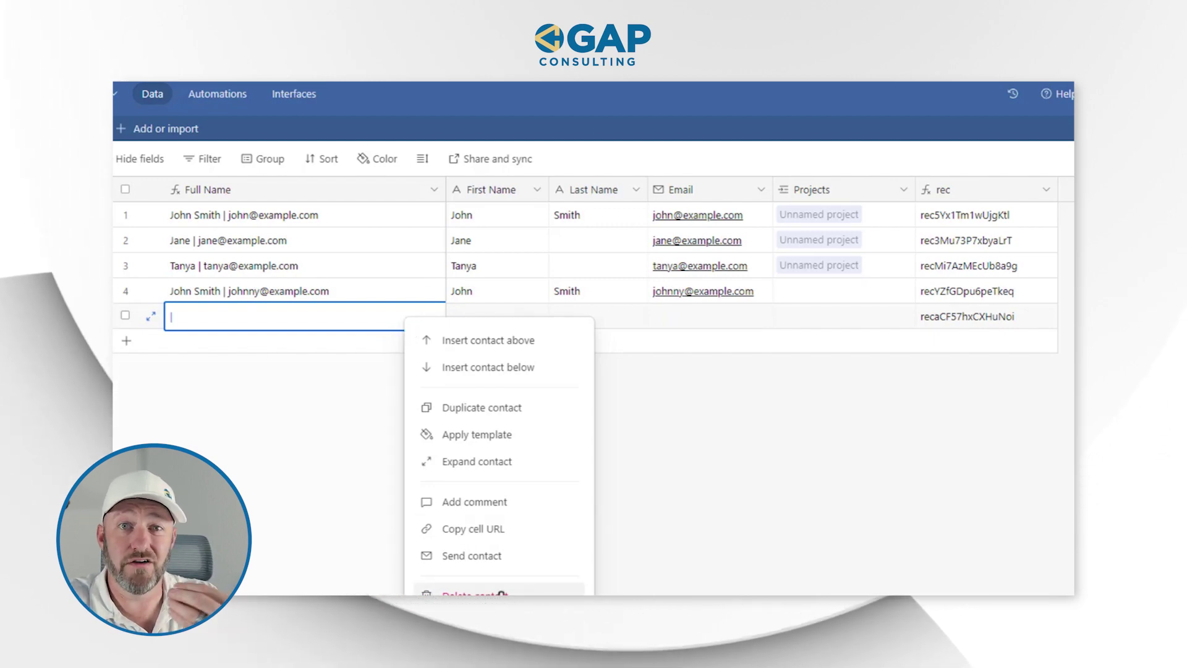
pyautogui.click(501, 595)
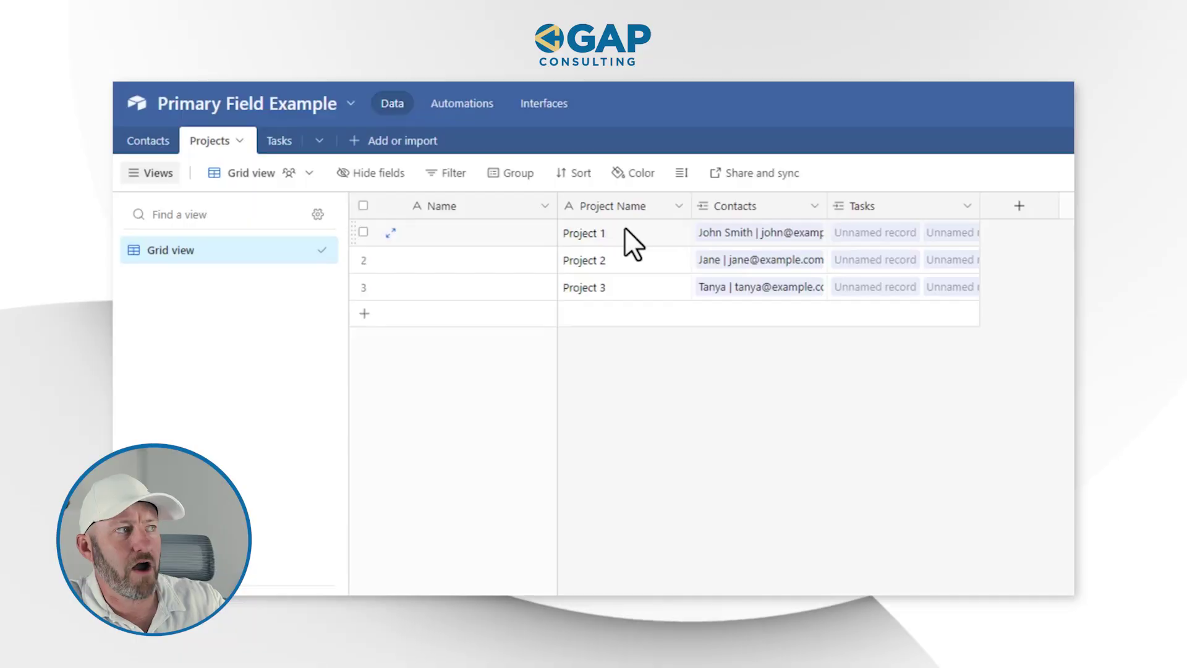
# Step: In the Projects table, add a fourth record with the Project Name "Project 2"
pyautogui.moveTo(624, 234); pyautogui.dragTo(625, 286)
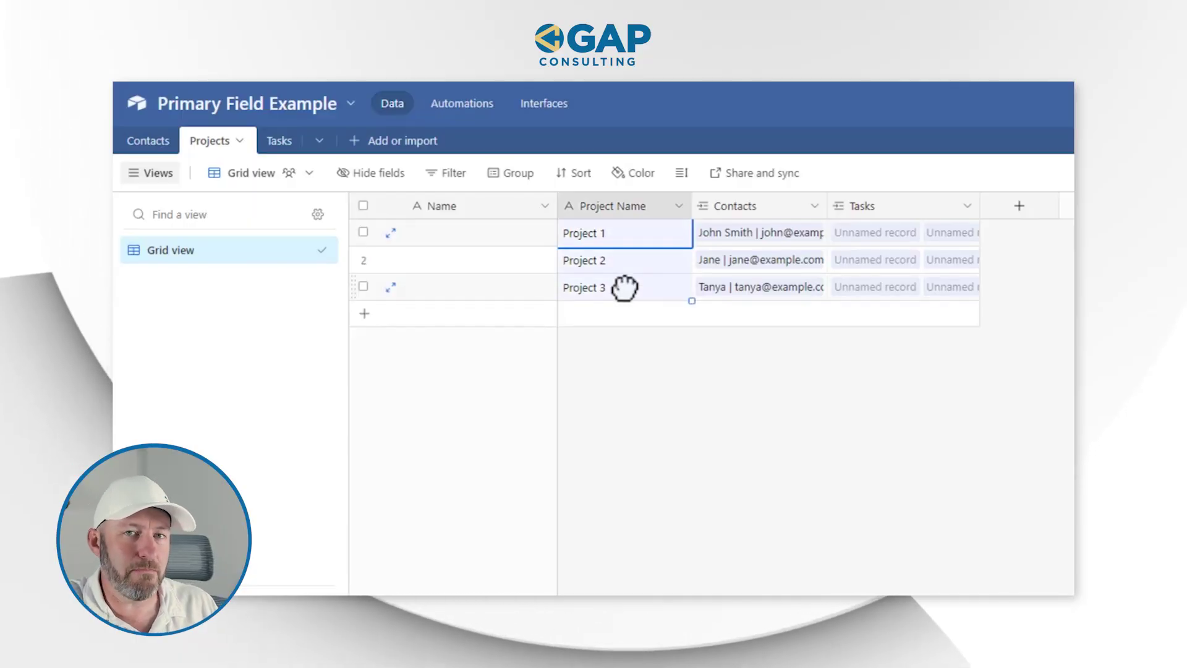
pyautogui.click(628, 324)
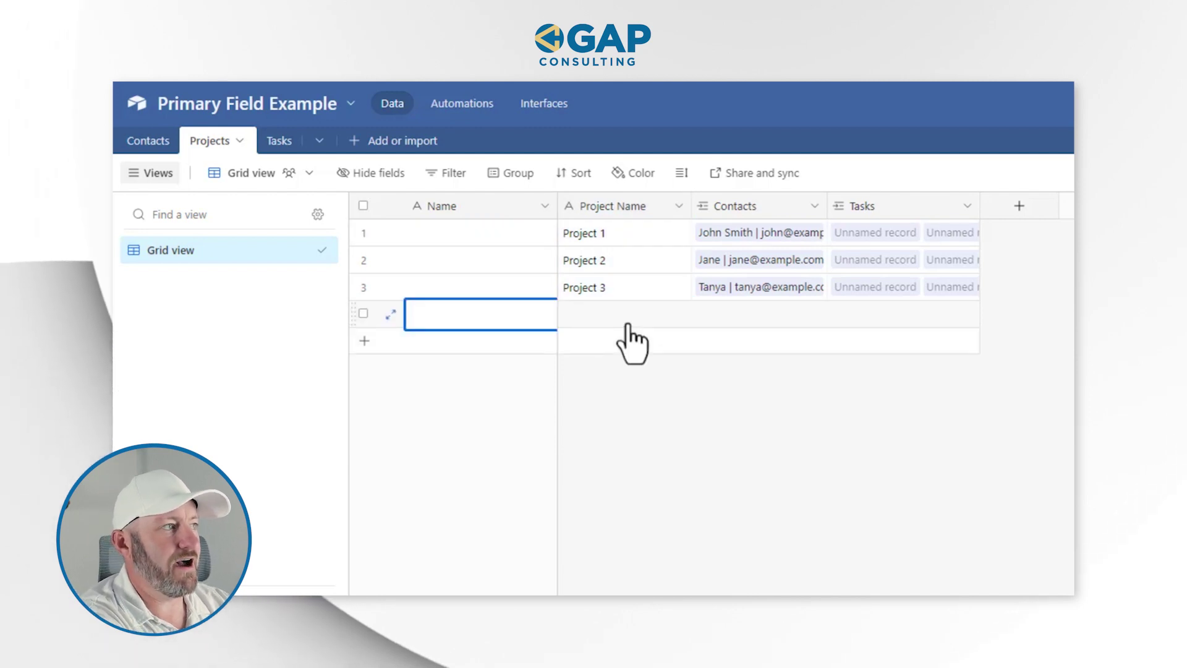
pyautogui.write('Project 2')
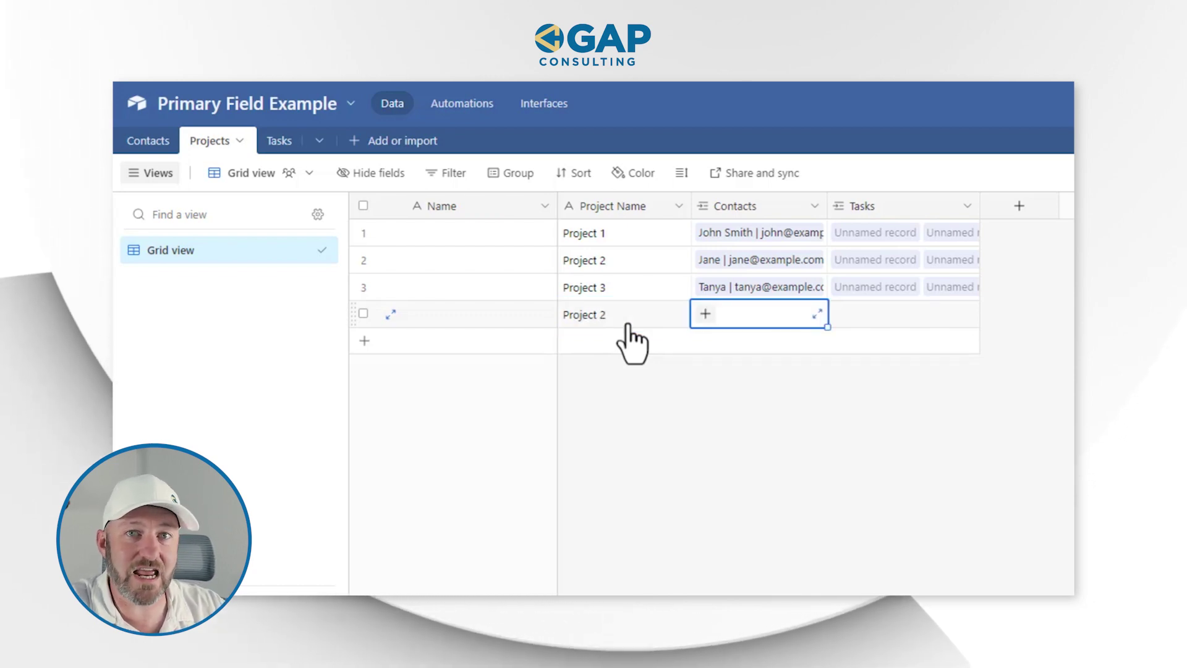
pyautogui.click(624, 322)
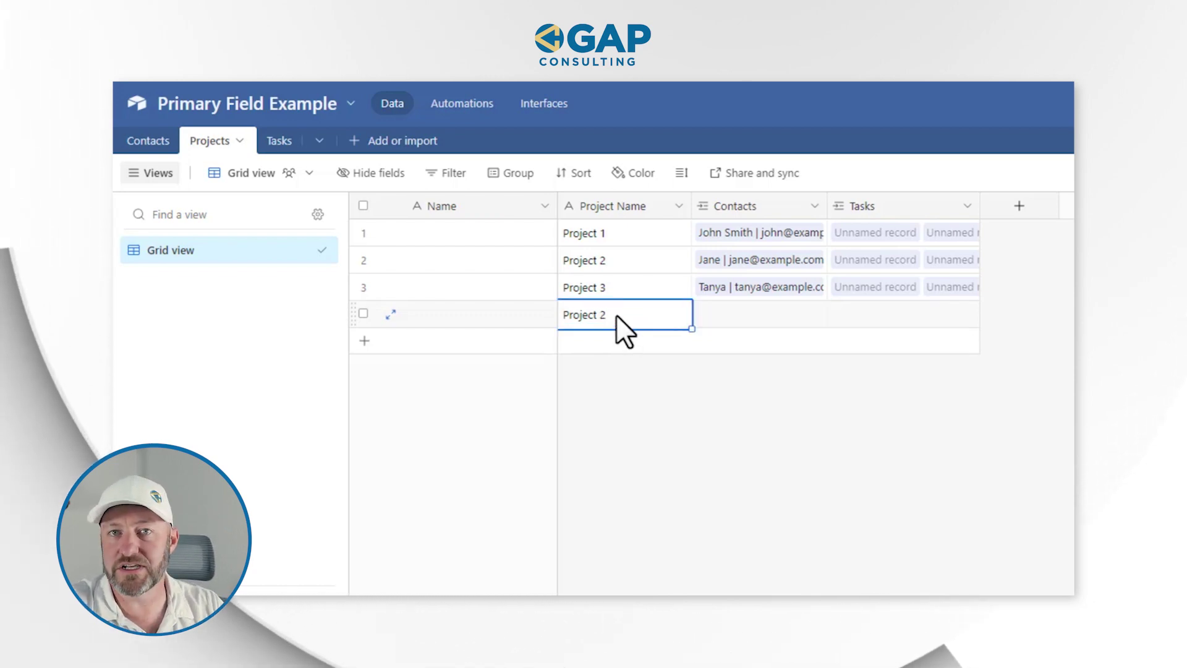
# Step: Link the third contact to the new Project 2 record, and compare it with the existing Project 2 record
pyautogui.click(717, 316)
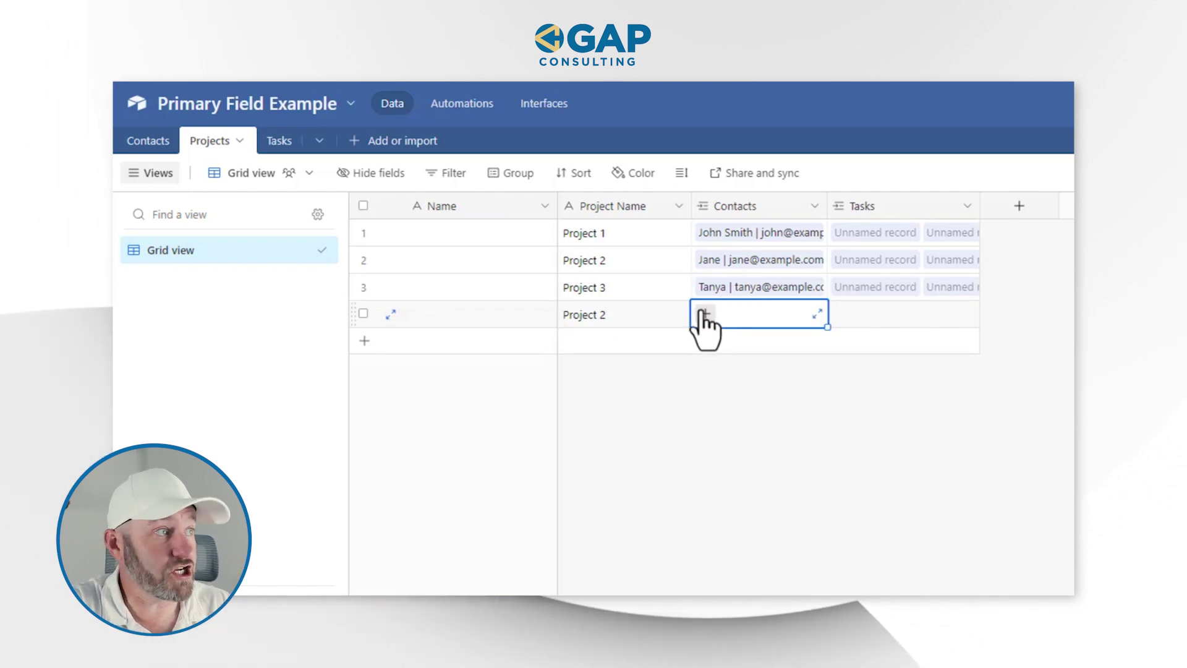
pyautogui.click(705, 317)
pyautogui.click(636, 344)
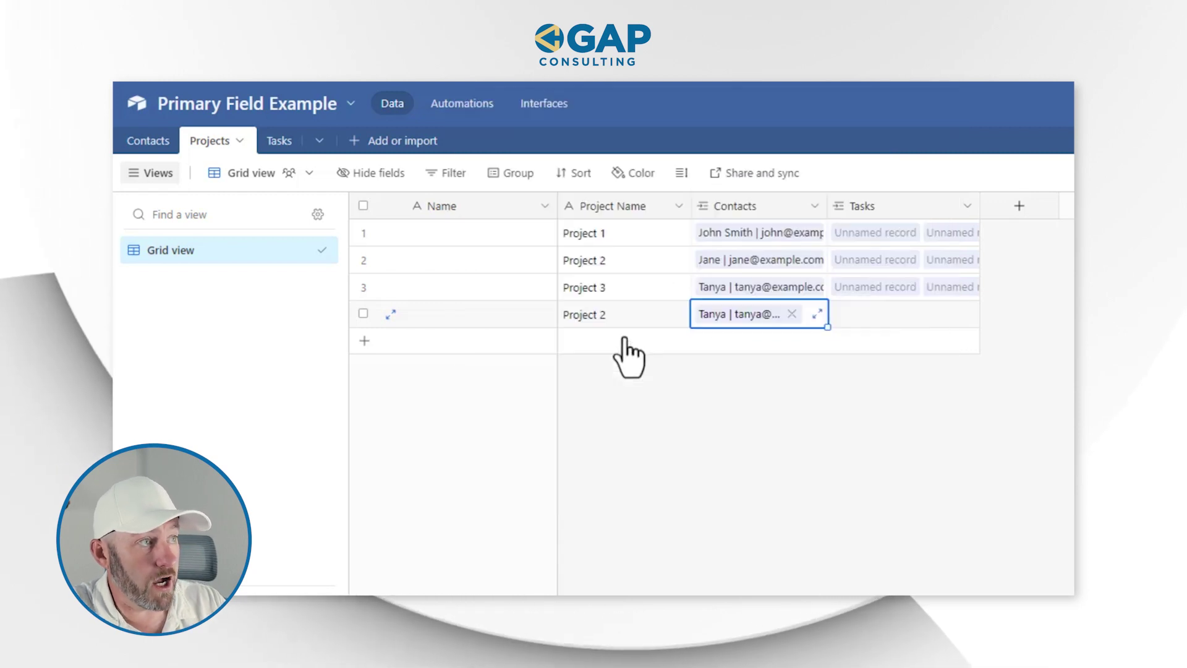
pyautogui.click(697, 432)
pyautogui.click(612, 261)
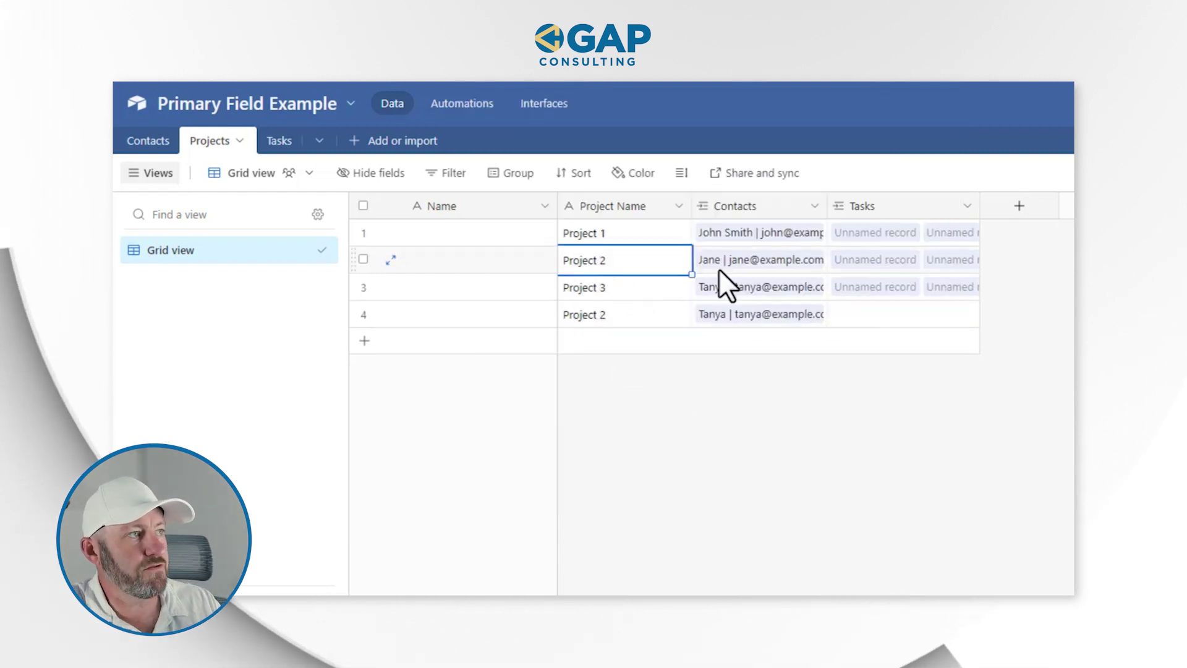
pyautogui.click(644, 312)
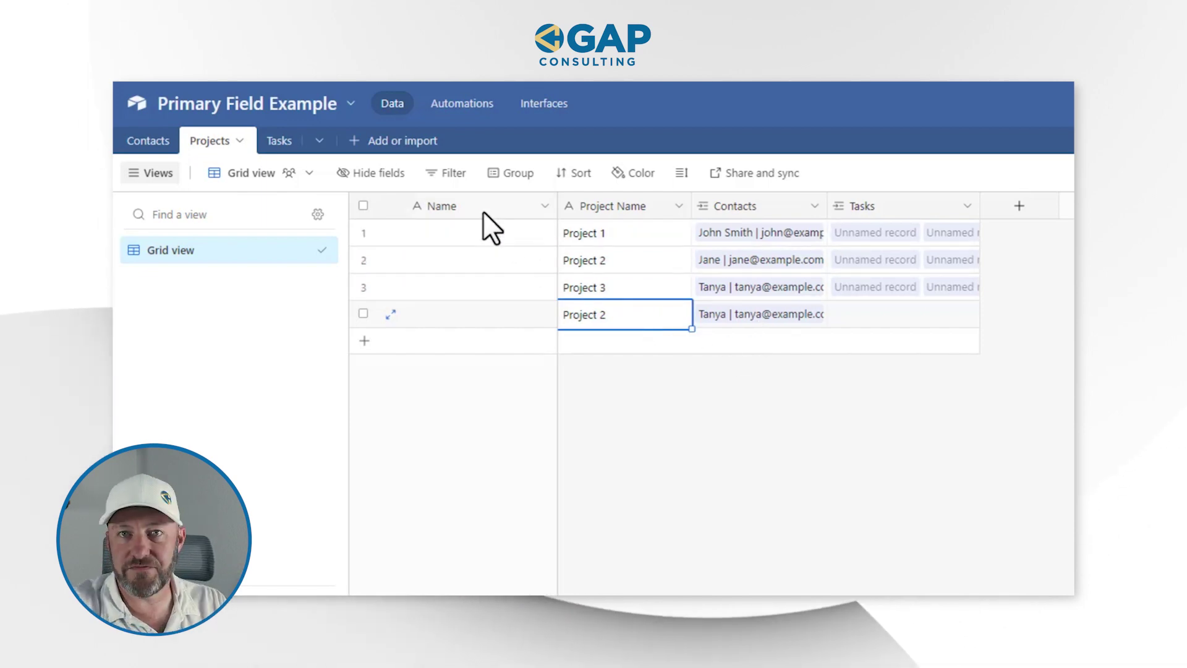
# Step: Edit the primary Name field of the Projects table and change its type to Formula
pyautogui.doubleClick(485, 212)
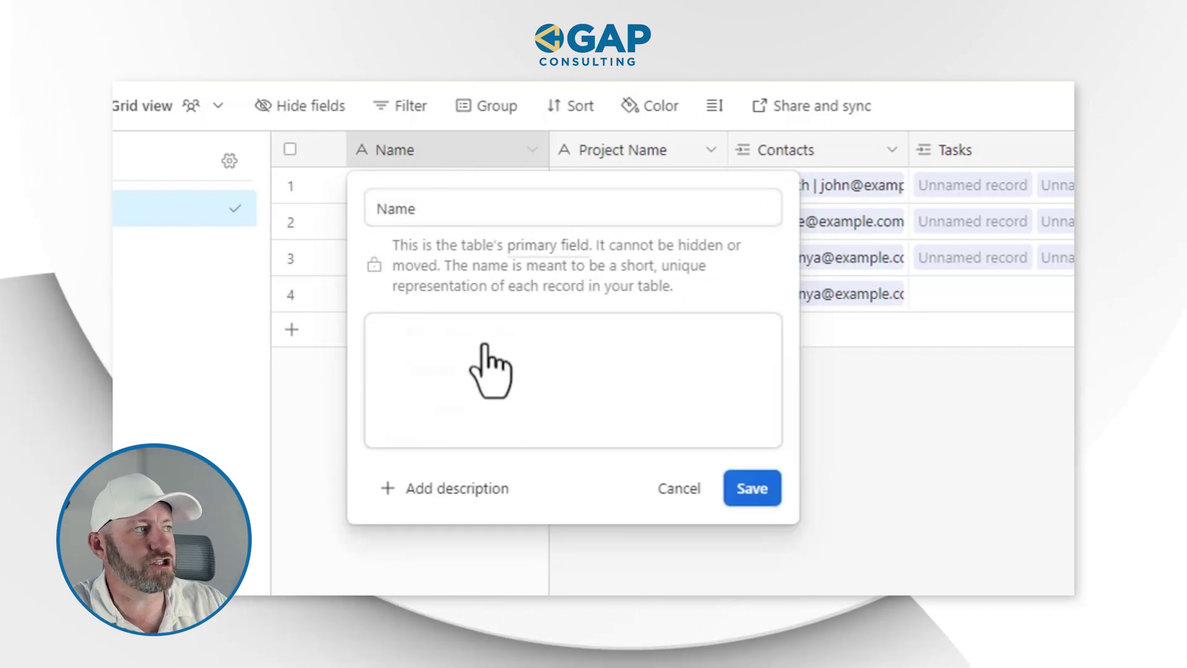
pyautogui.write('f')
pyautogui.click(436, 375)
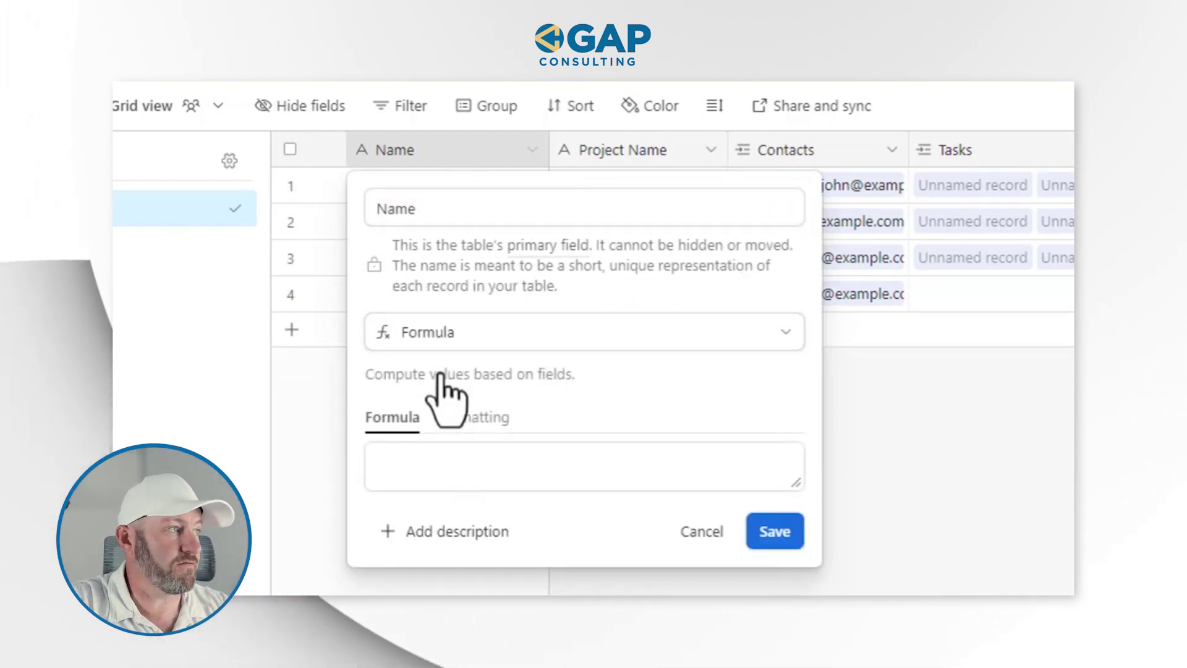
# Step: Enter the formula CONCATENATE({Project Name},' ',Contacts) for the Projects table's primary Name field
pyautogui.click(441, 473)
pyautogui.write('conca')
pyautogui.press('Tab')
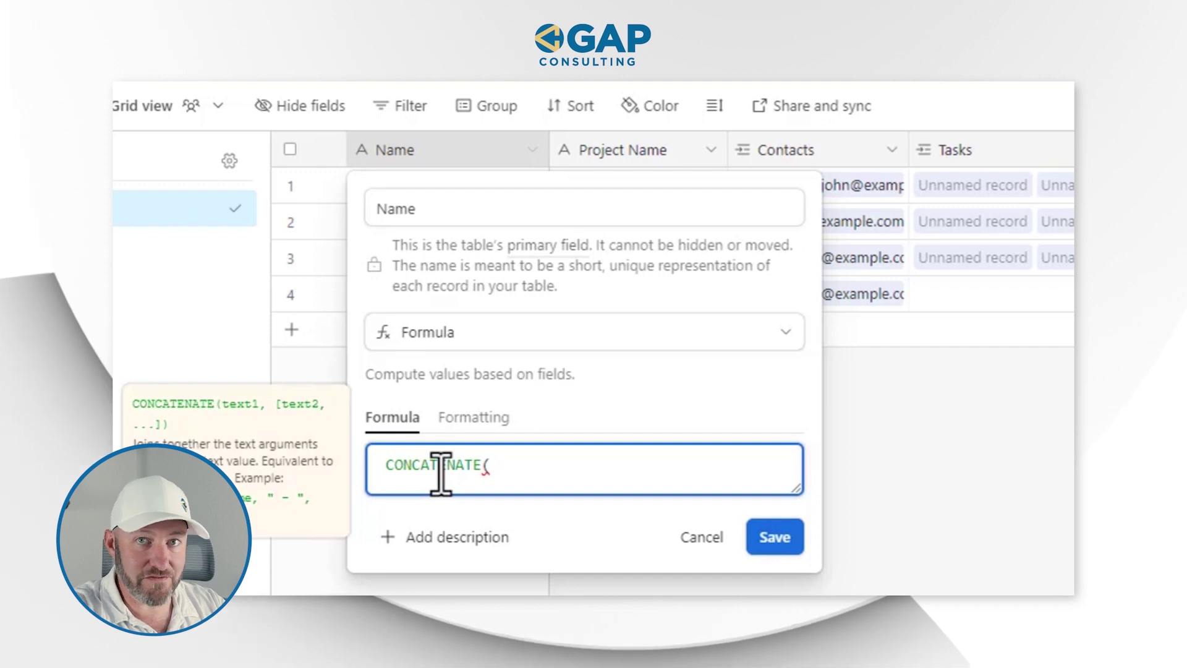
pyautogui.write('pr')
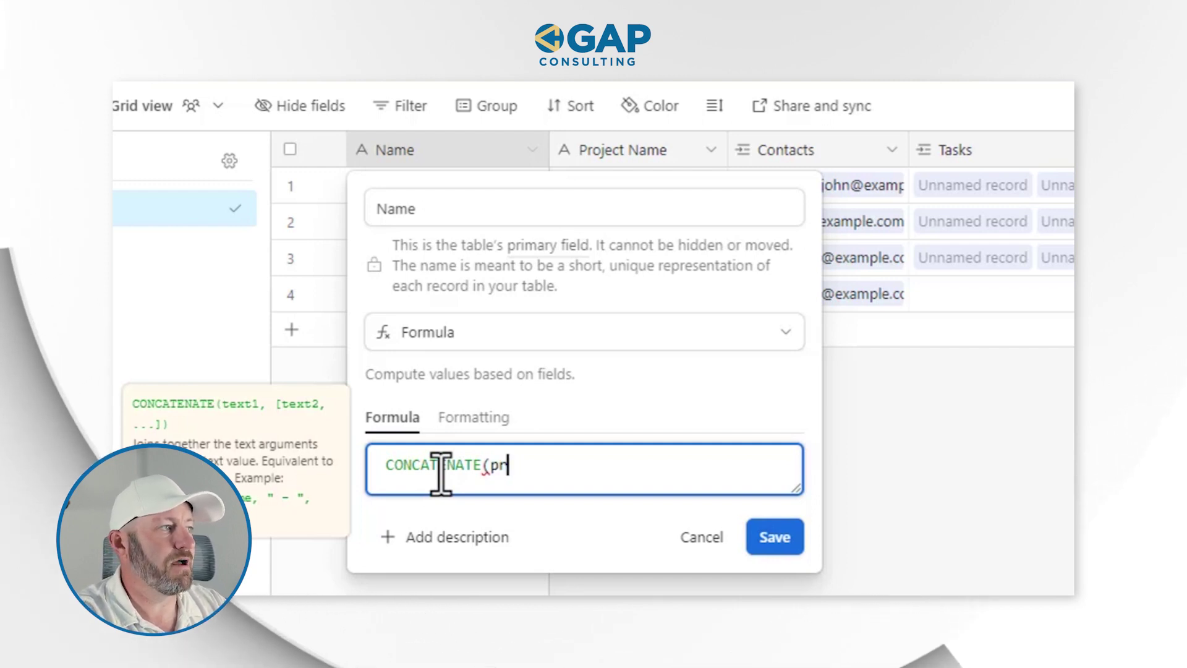
pyautogui.write('oj')
pyautogui.press('Tab')
pyautogui.write(",'")
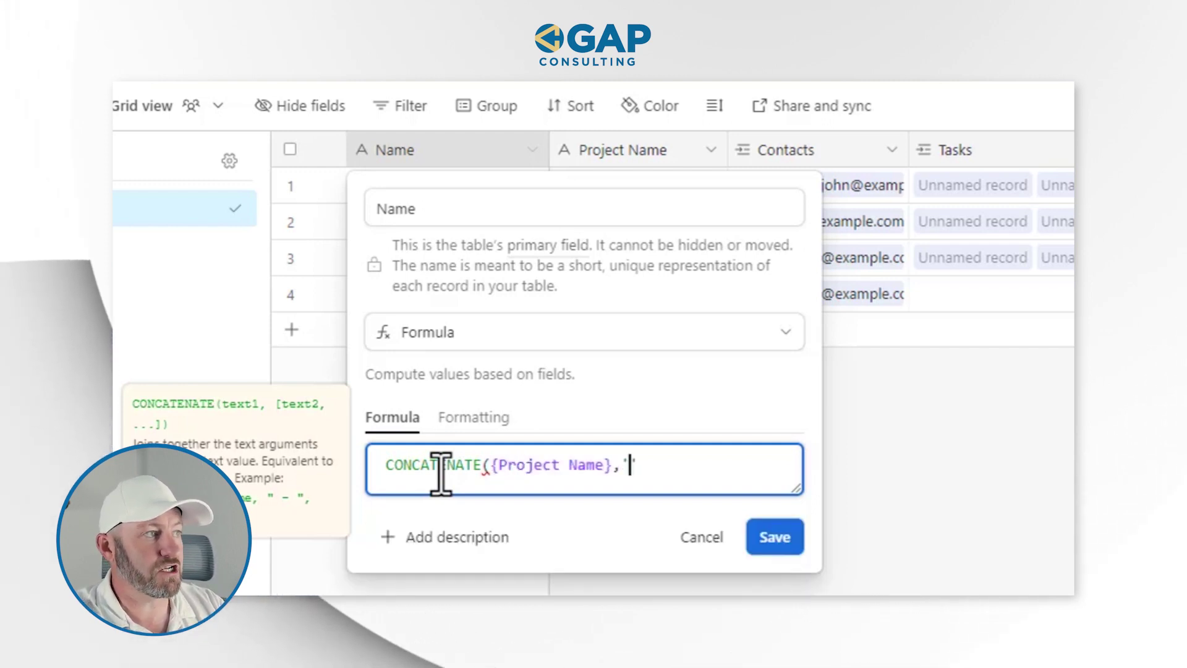
pyautogui.write(" ',con")
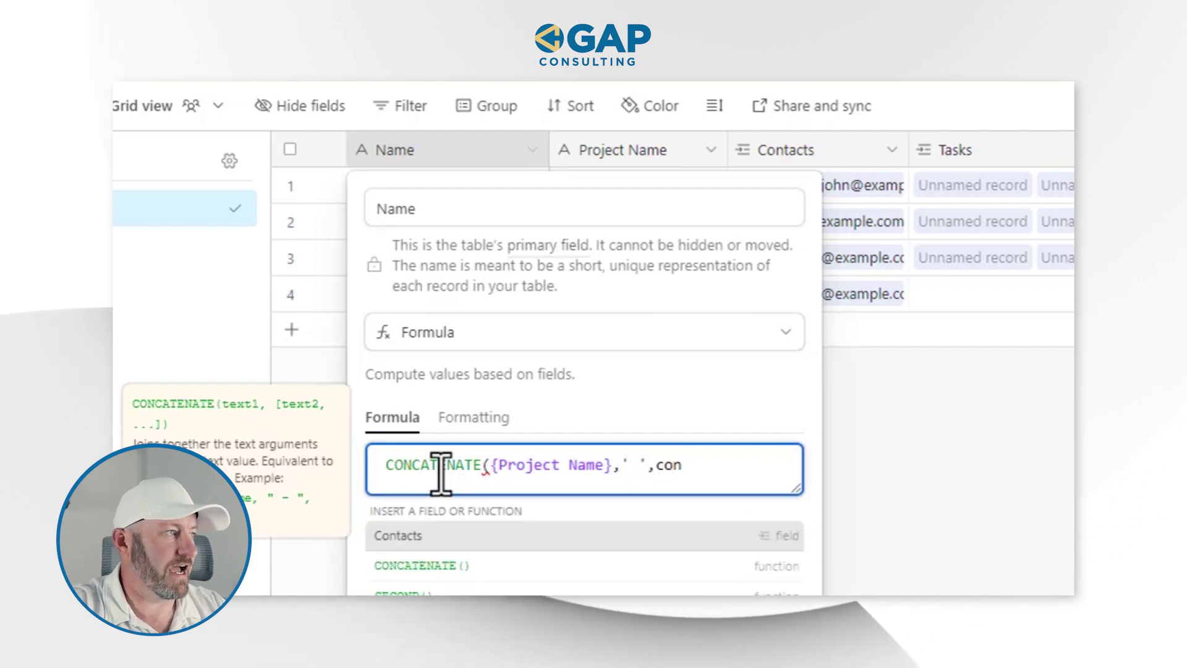
pyautogui.press('Tab')
pyautogui.write(')')
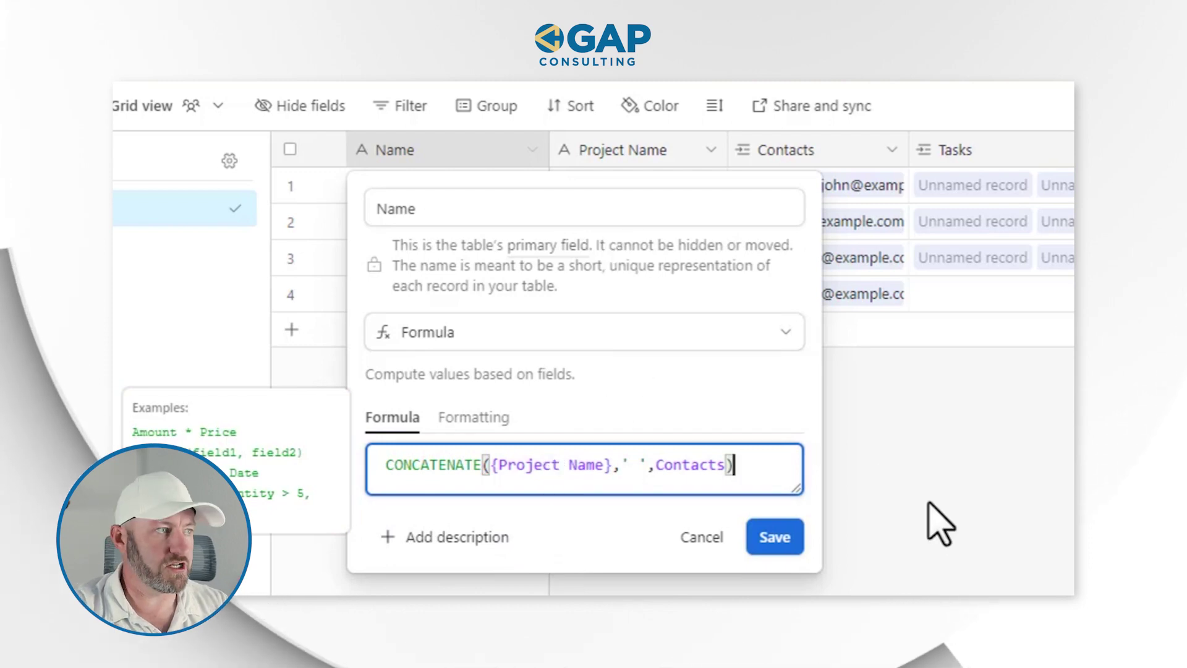
# Step: Save the formula field, review its dependent fields, pause the dependency alert for 1 hour and confirm the change
pyautogui.click(776, 540)
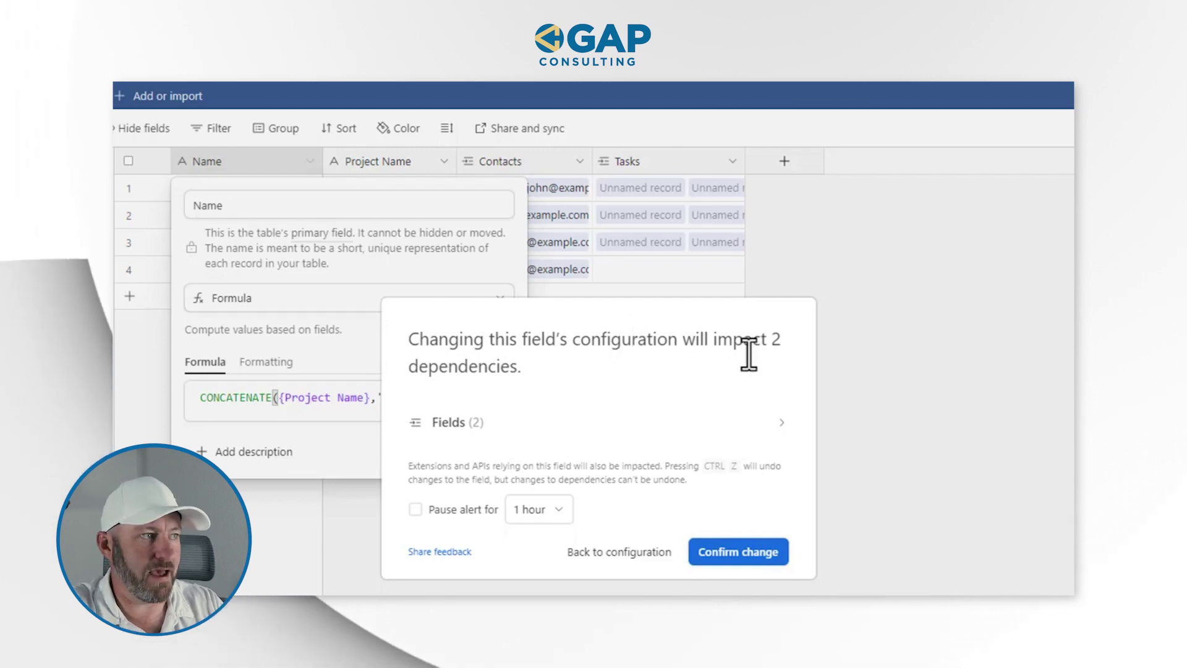
pyautogui.click(492, 424)
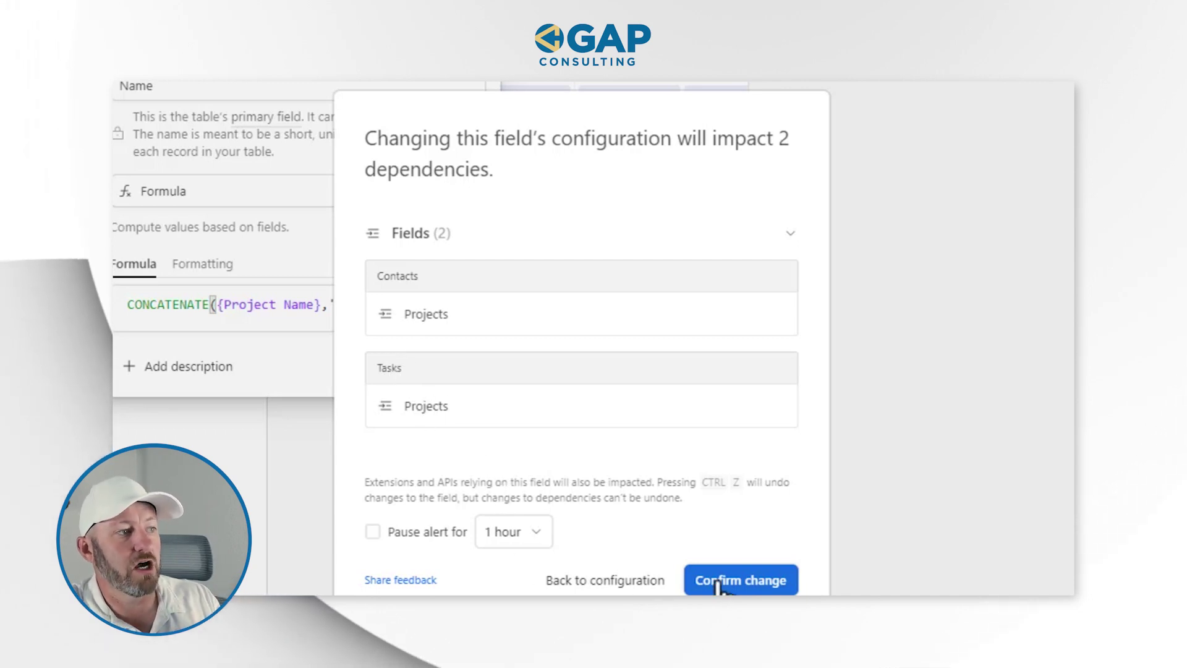
pyautogui.click(373, 532)
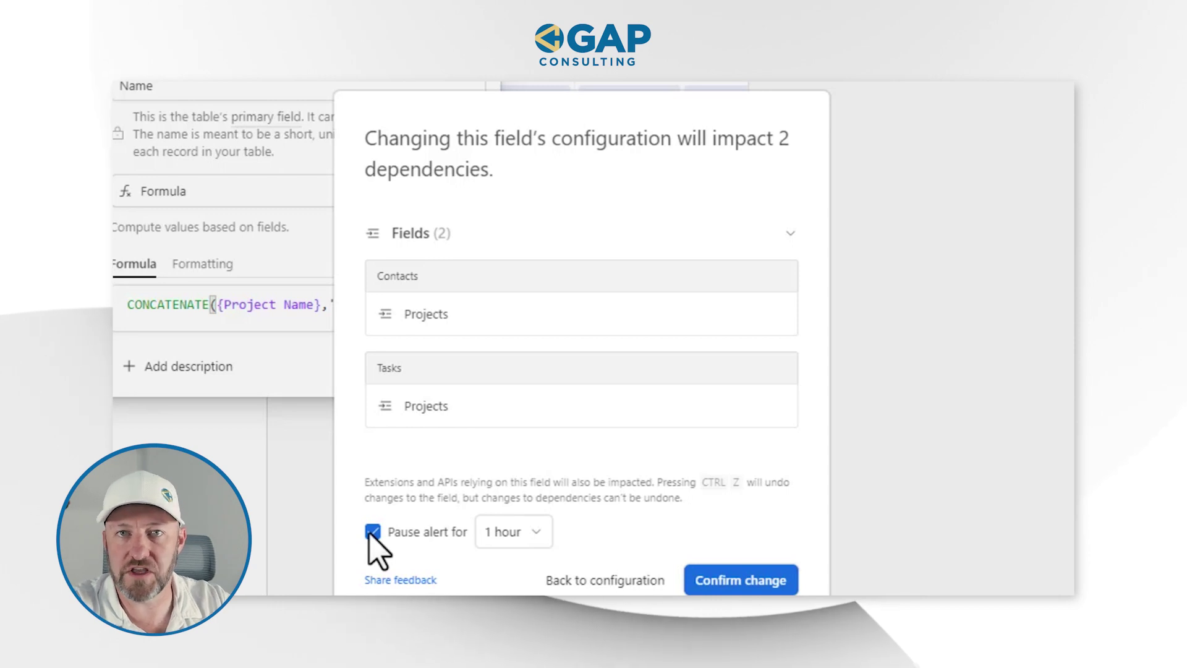
pyautogui.click(741, 580)
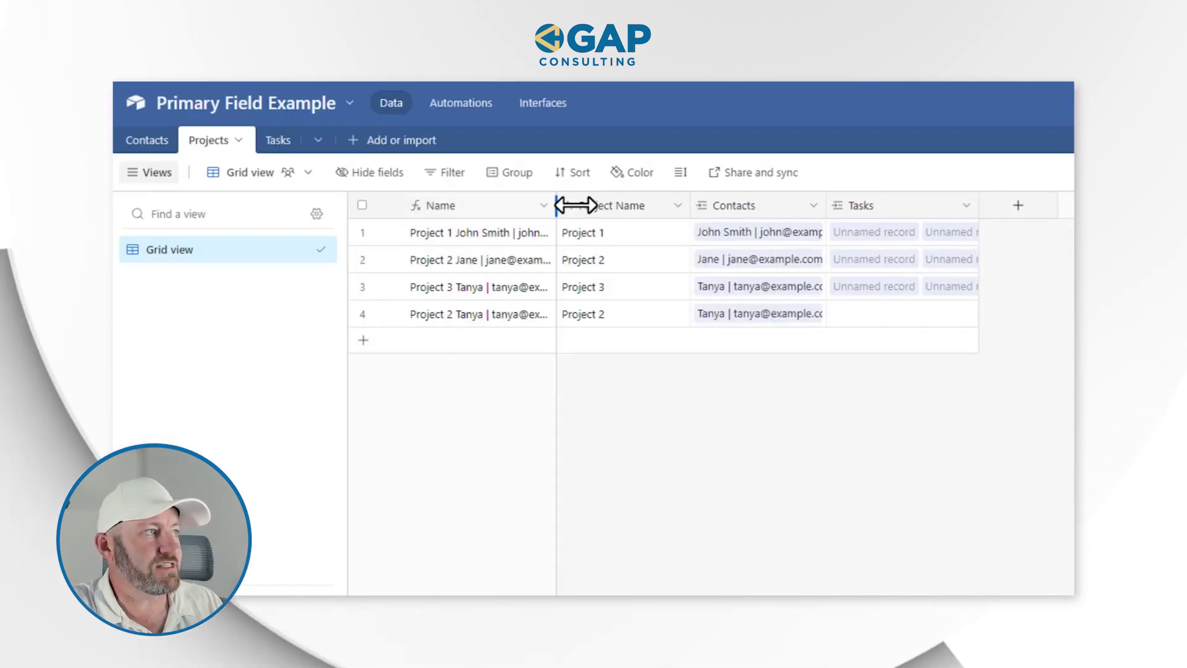
# Step: Widen the Name column of the Projects table to fit the full names, and check the formula behind it
pyautogui.moveTo(557, 204); pyautogui.dragTo(688, 208)
pyautogui.moveTo(415, 239); pyautogui.dragTo(419, 318)
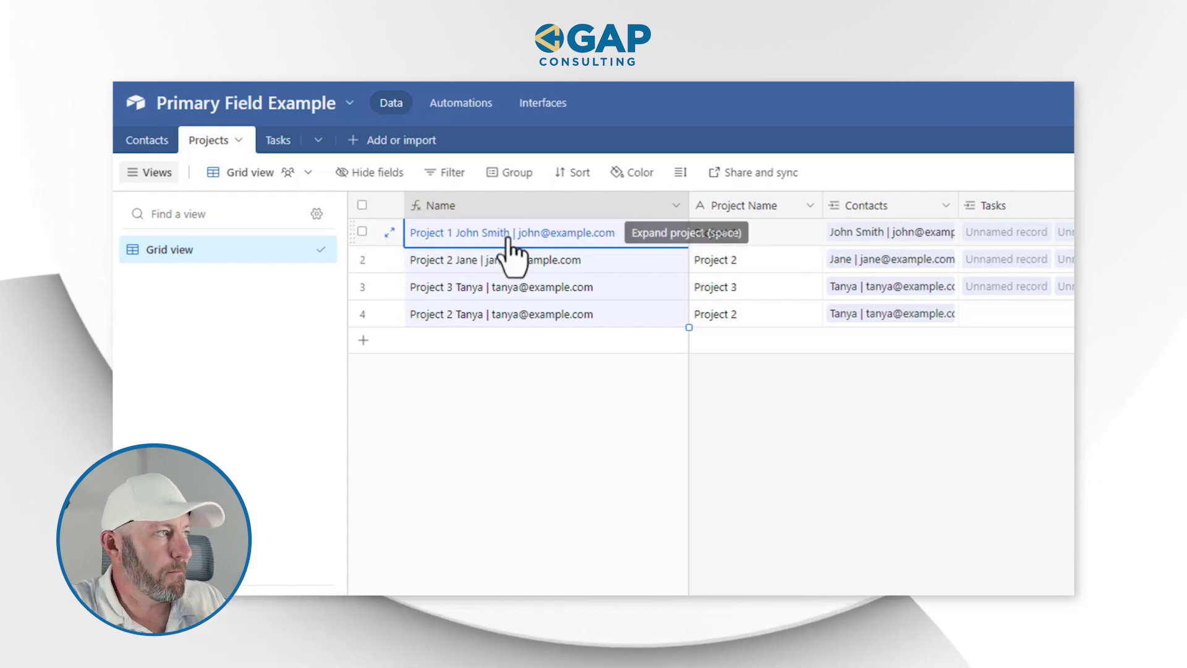
pyautogui.doubleClick(485, 208)
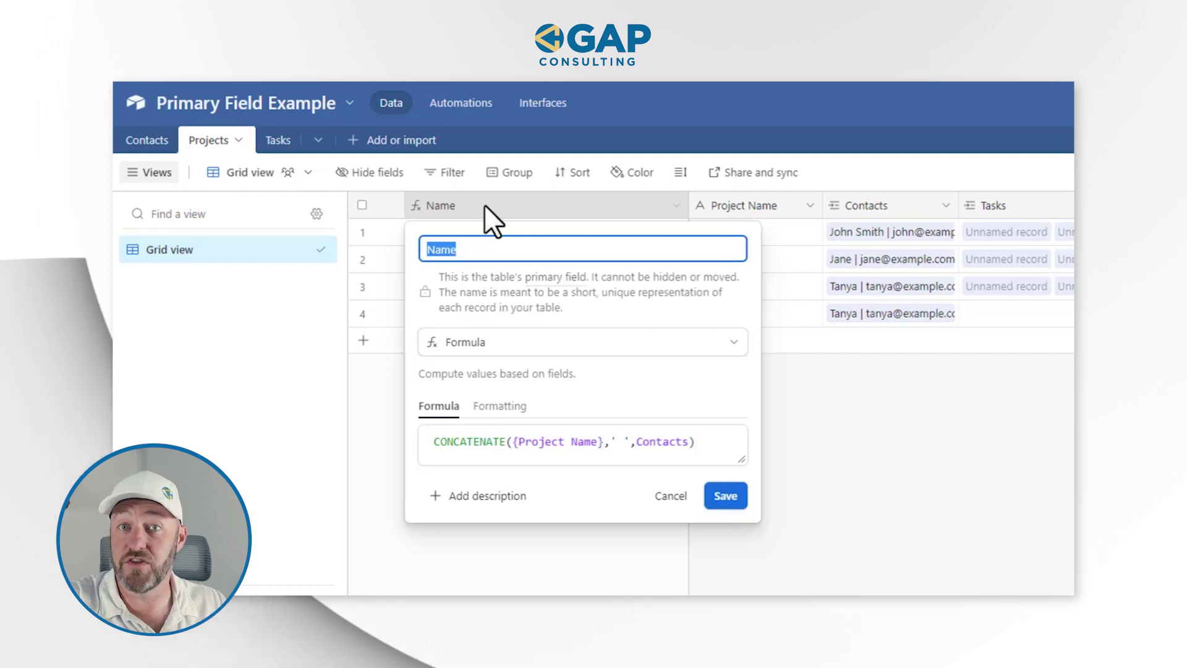
pyautogui.press('Escape')
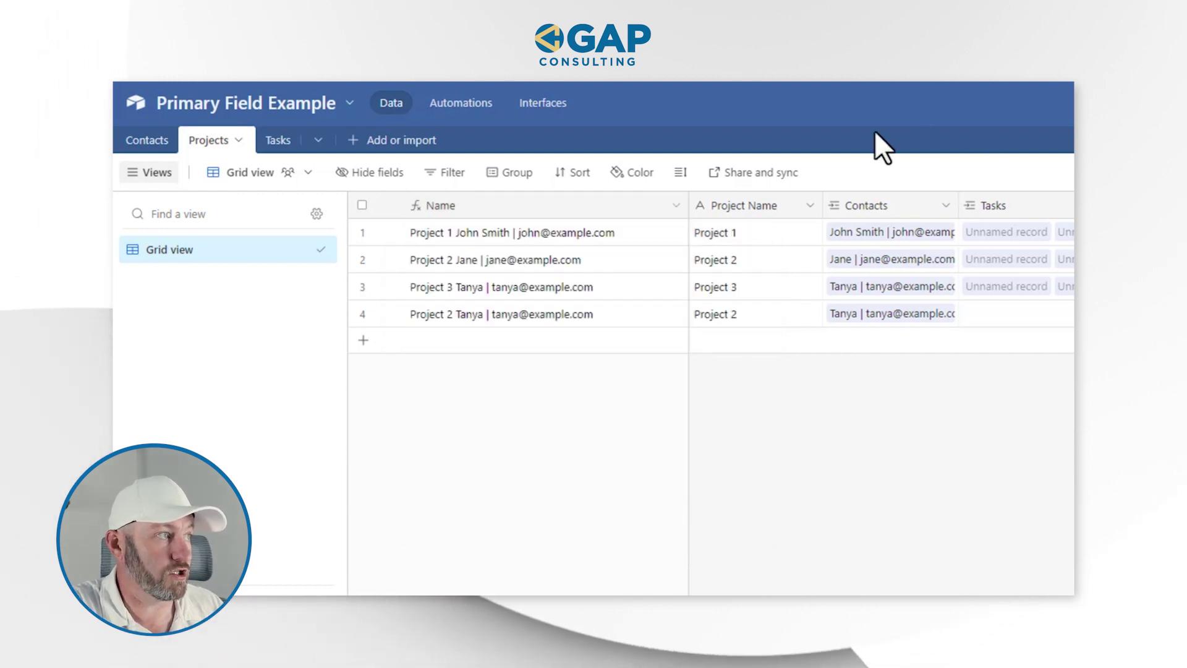
# Step: Compare the concatenated names of the two Project 2 records in the Projects table
pyautogui.click(454, 269)
pyautogui.click(456, 319)
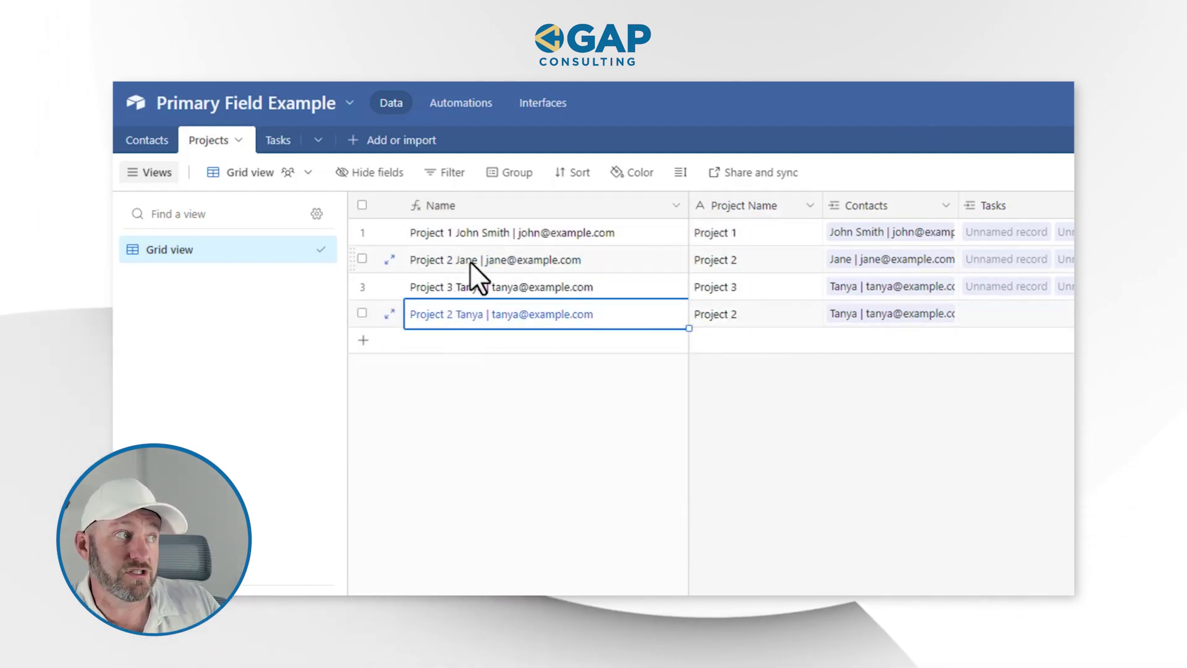
pyautogui.click(469, 257)
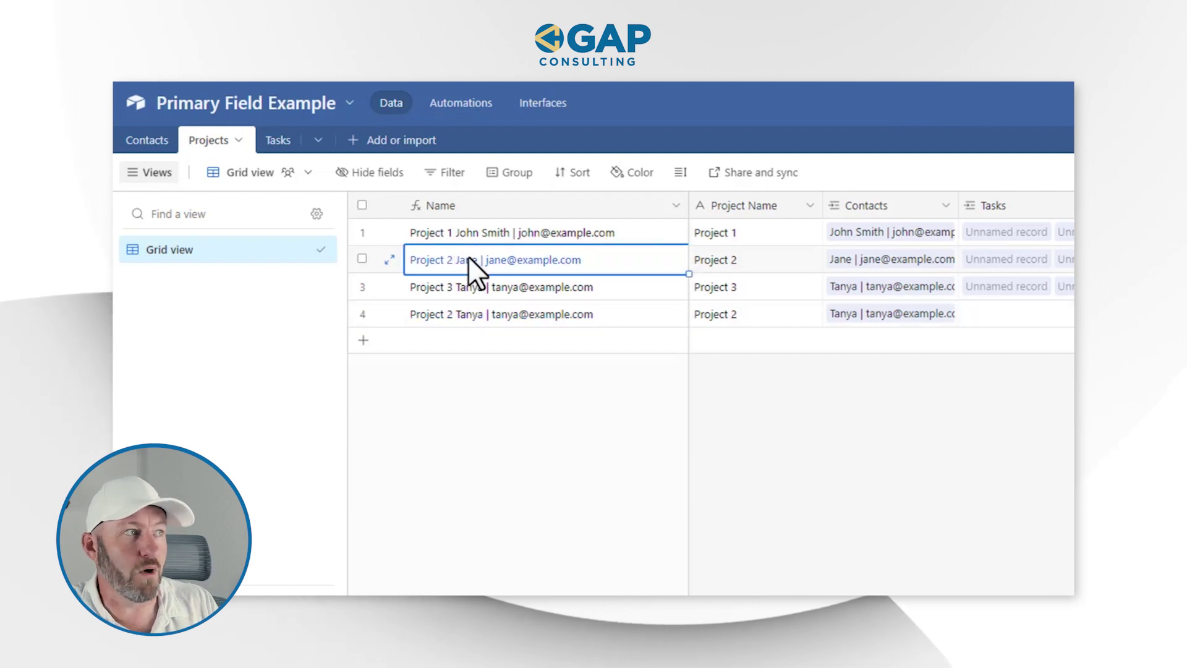
pyautogui.click(467, 318)
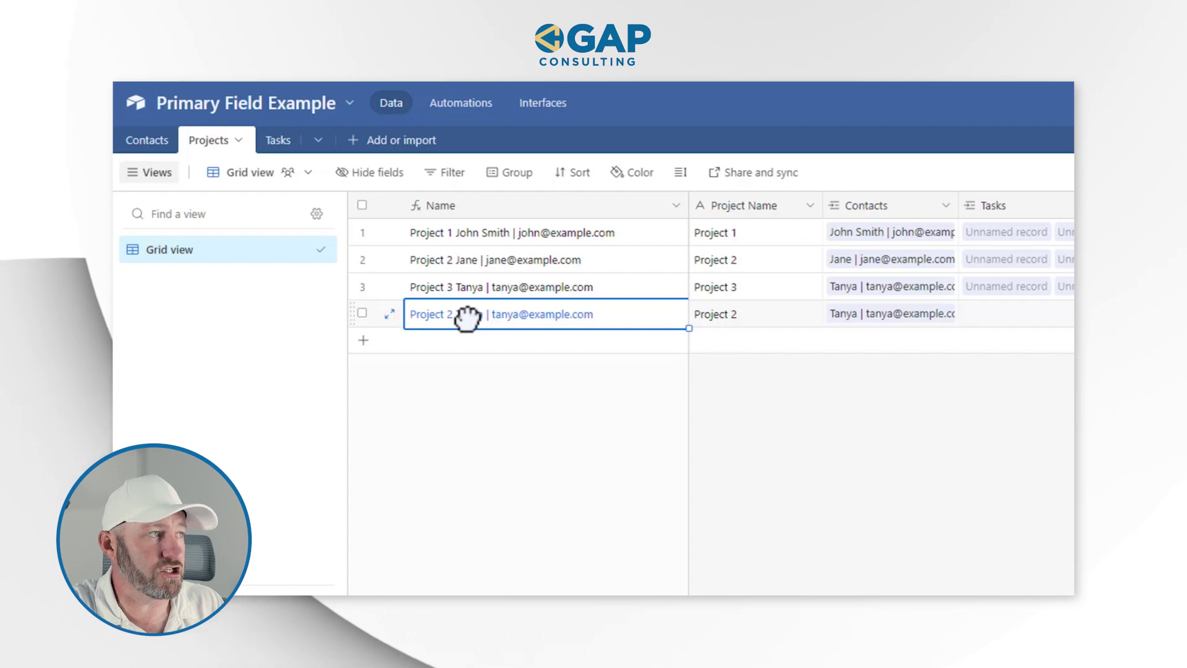
# Step: Change the separator in the Name formula to ' | ' between Project Name and Contacts, and save it
pyautogui.doubleClick(473, 209)
pyautogui.click(625, 441)
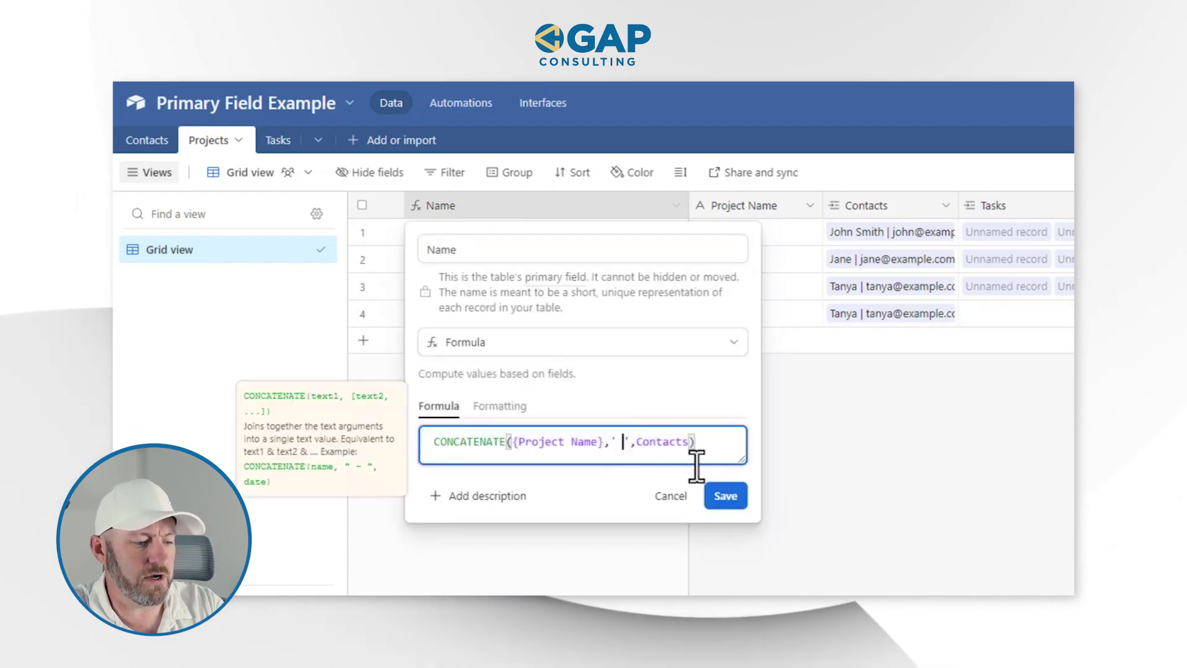
pyautogui.click(726, 496)
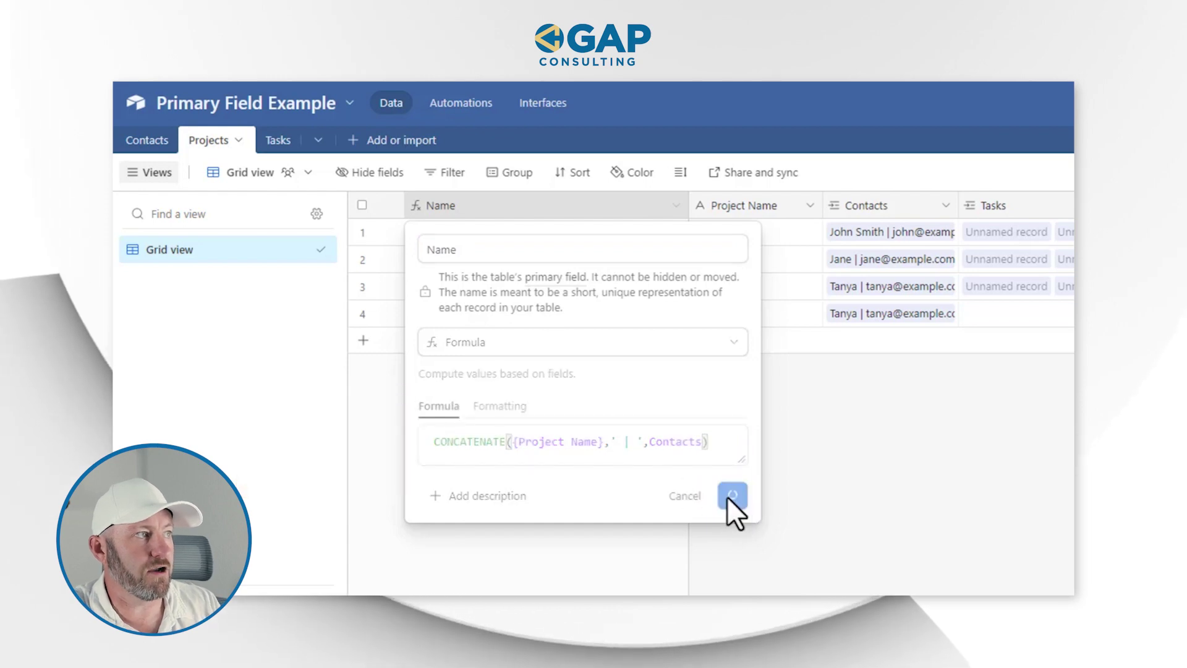
pyautogui.press('Return')
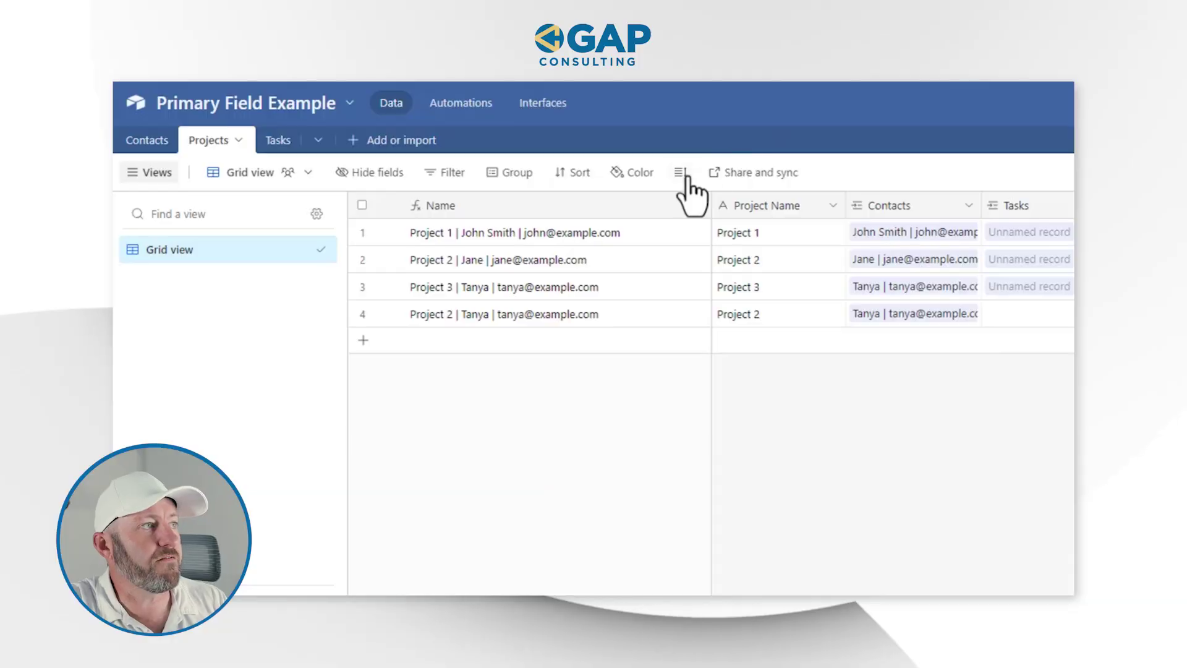
# Step: Set the row height of the Projects grid view to Medium
pyautogui.click(682, 174)
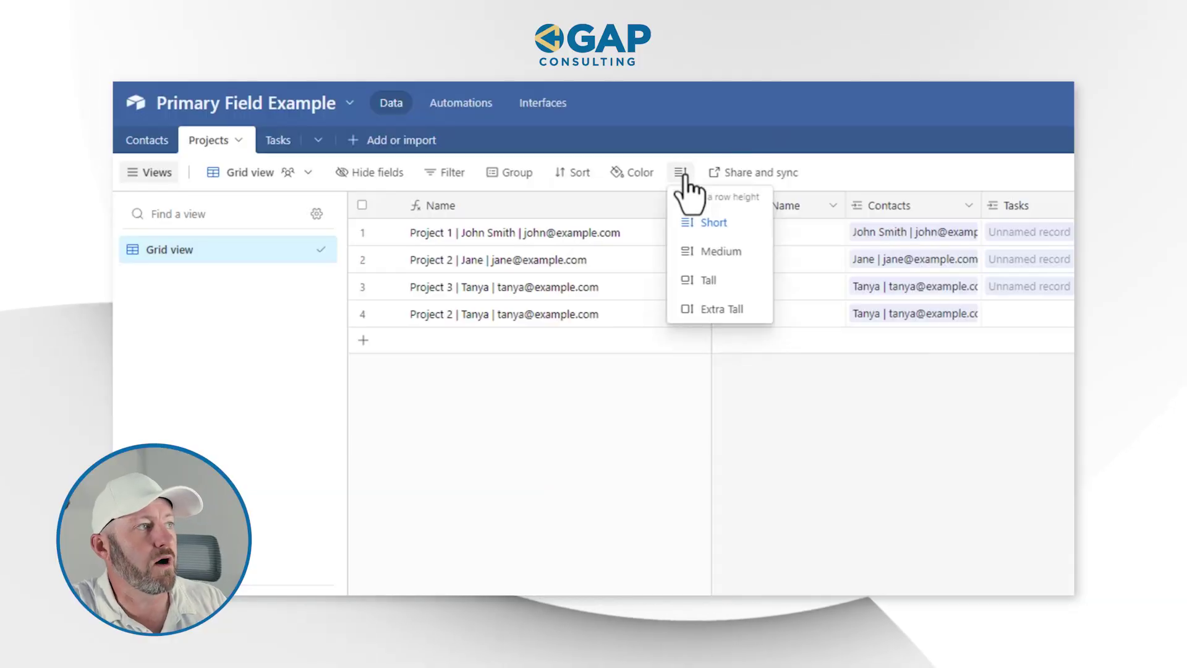
pyautogui.click(708, 254)
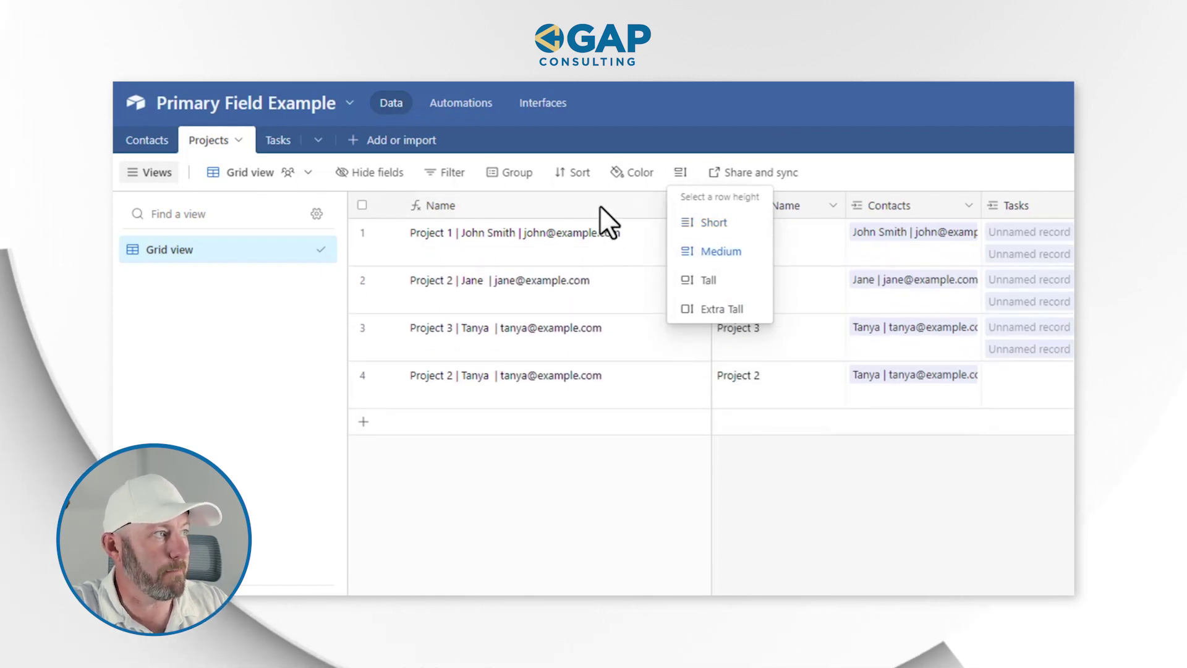
pyautogui.click(600, 205)
# Step: Change the separator in the Name formula to the line break ' \n', confirm the change and check the first record's name
pyautogui.doubleClick(600, 206)
pyautogui.click(627, 442)
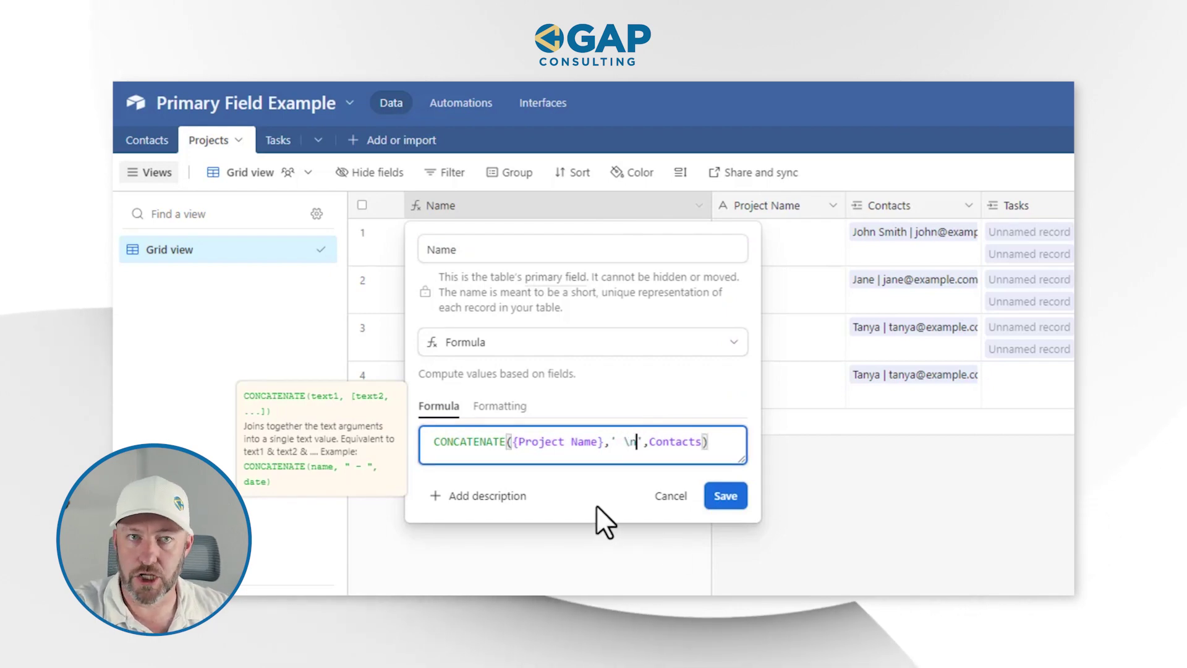
pyautogui.click(725, 500)
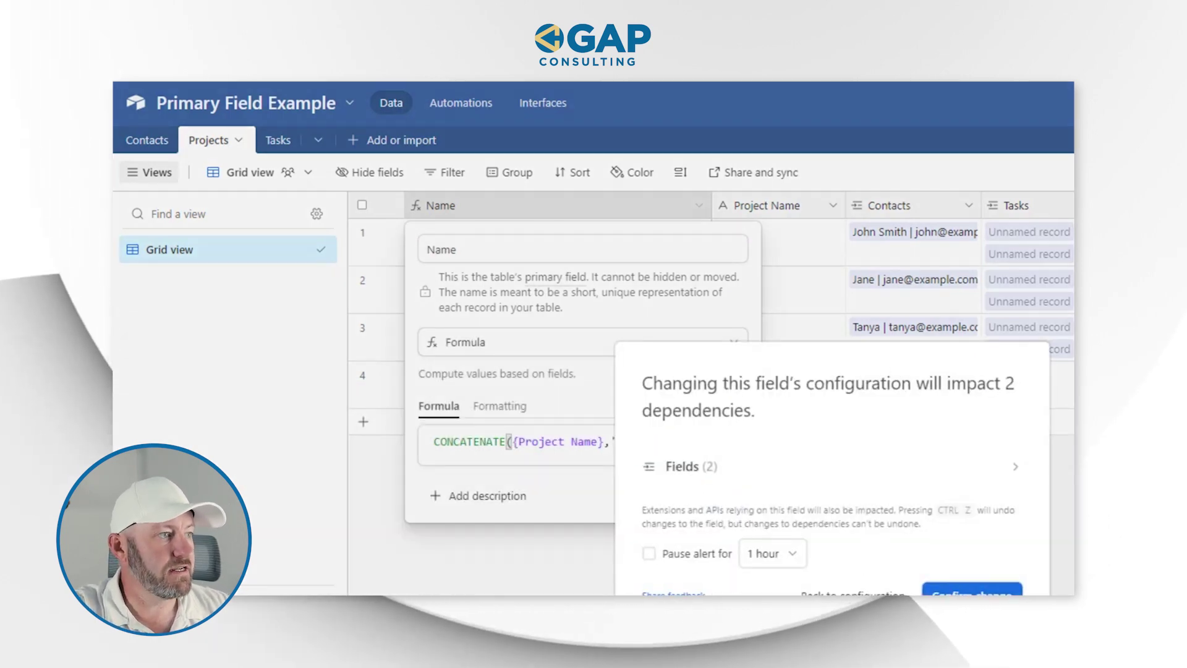
pyautogui.click(972, 593)
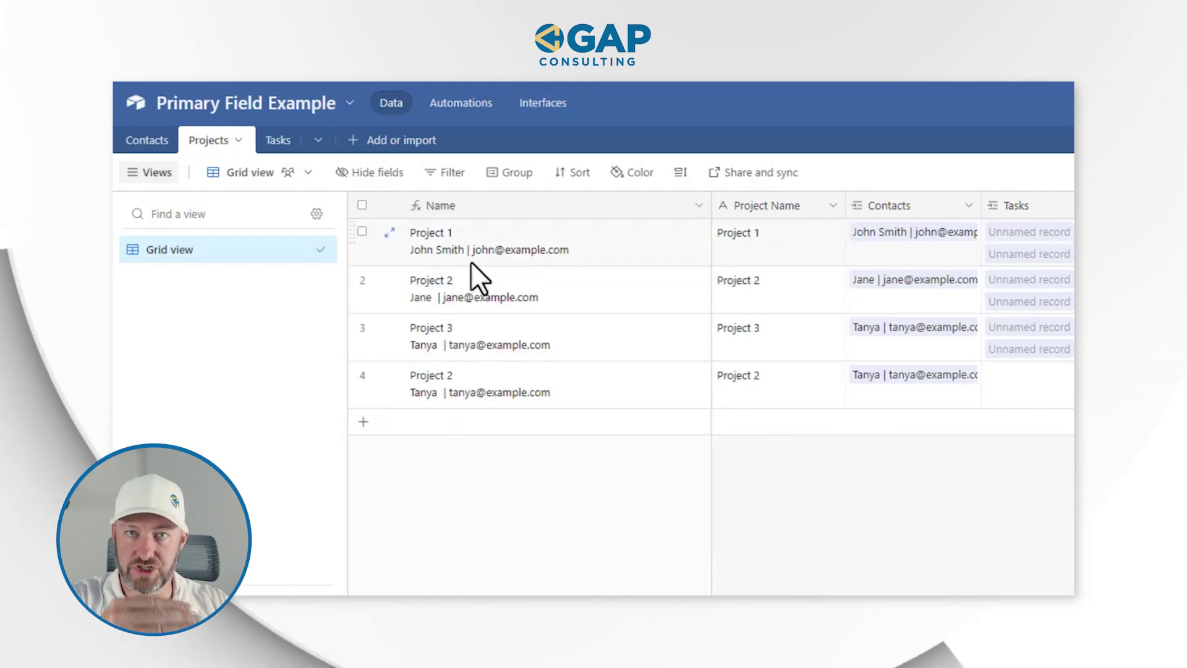
pyautogui.click(440, 243)
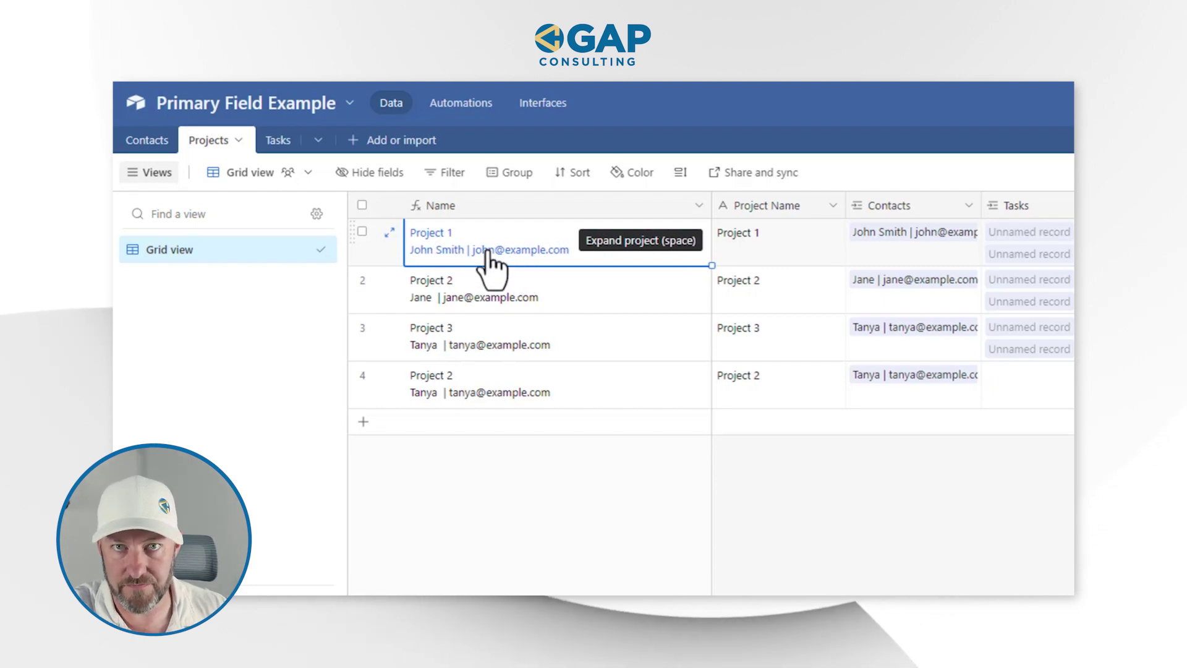
# Step: In the Tasks table, widen the Projects column and check the linked project name of the first task
pyautogui.click(281, 142)
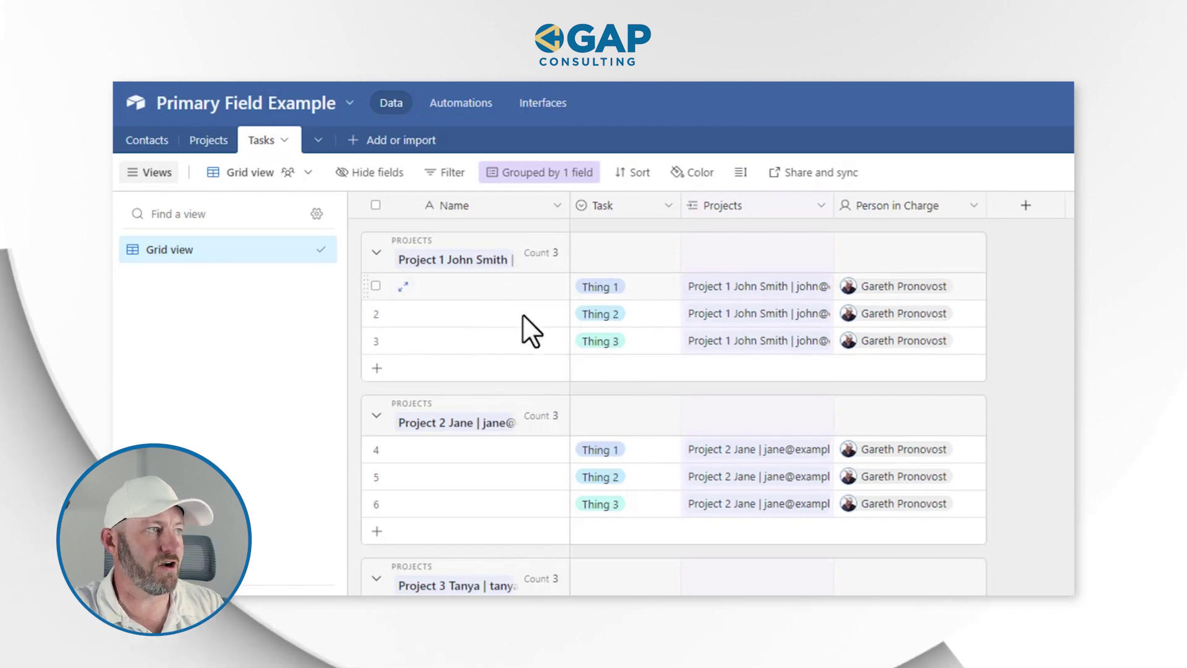
pyautogui.moveTo(830, 199); pyautogui.dragTo(1001, 201)
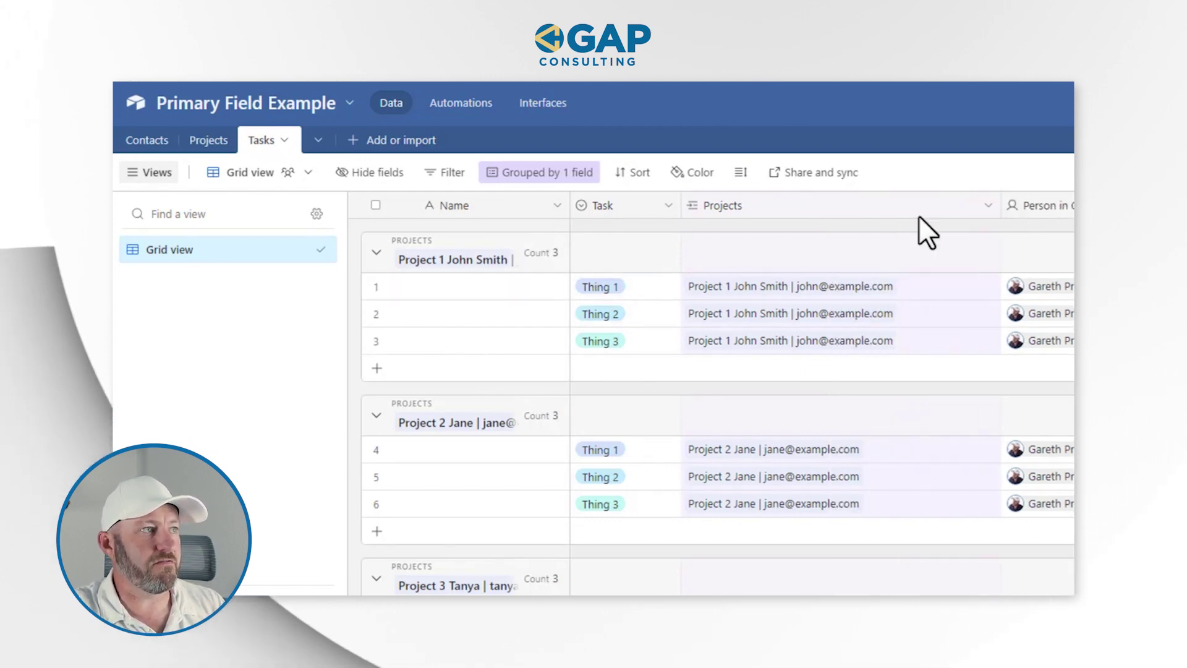
pyautogui.click(807, 291)
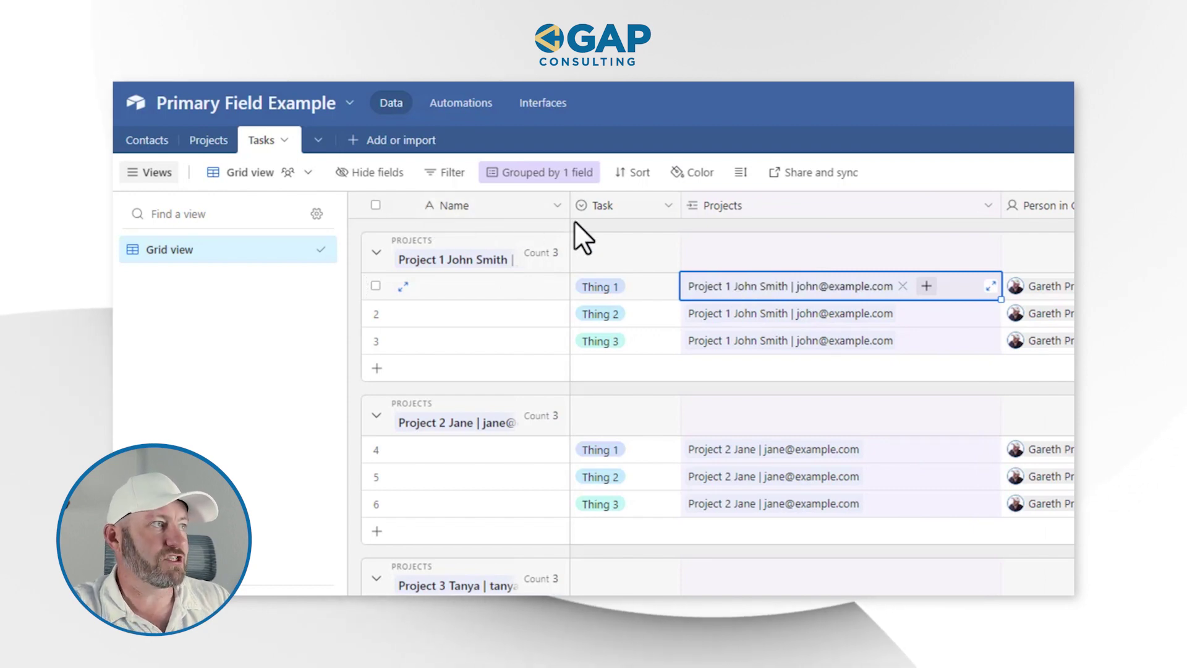
# Step: Widen the Name column of the Tasks table and view the primary field's configuration without changing it
pyautogui.moveTo(570, 205); pyautogui.dragTo(649, 205)
pyautogui.doubleClick(528, 209)
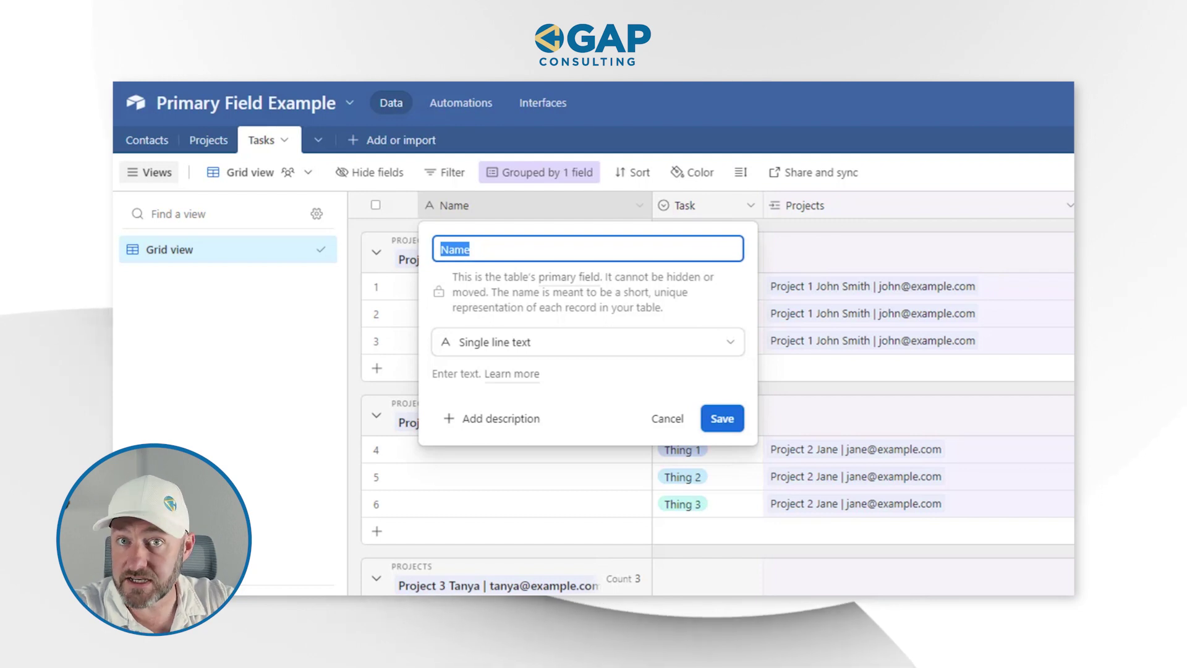
pyautogui.press('Escape')
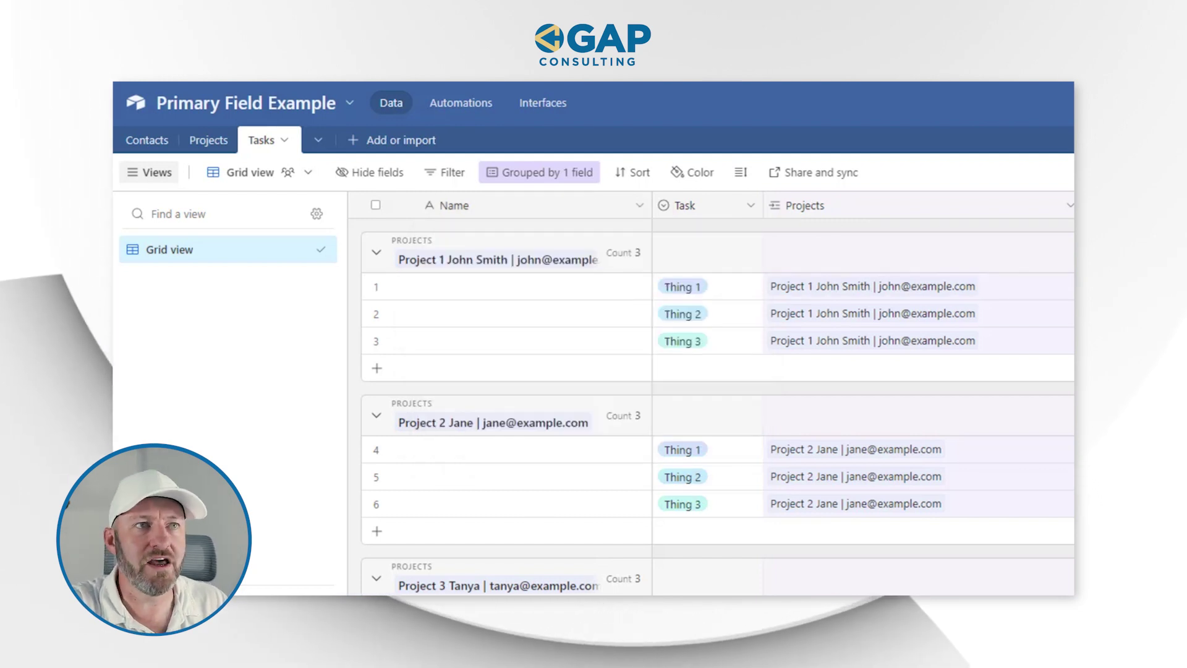